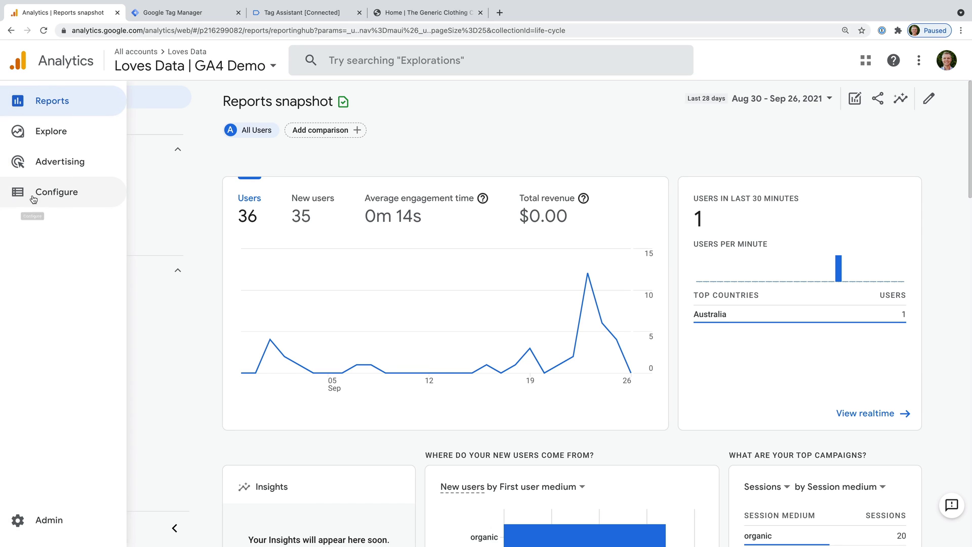
In Events configuration, mark generate_lead as a conversion and view the Conversions list
click(55, 194)
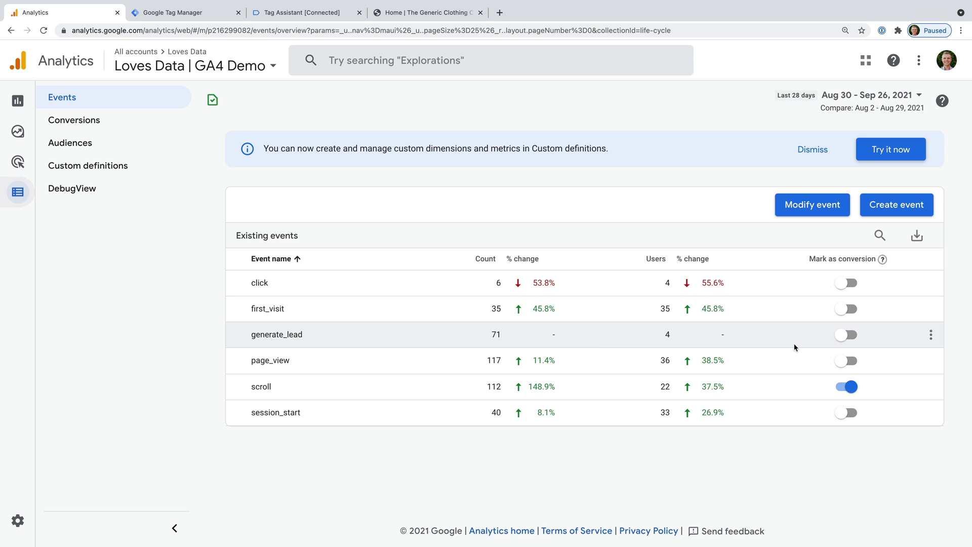
click(858, 339)
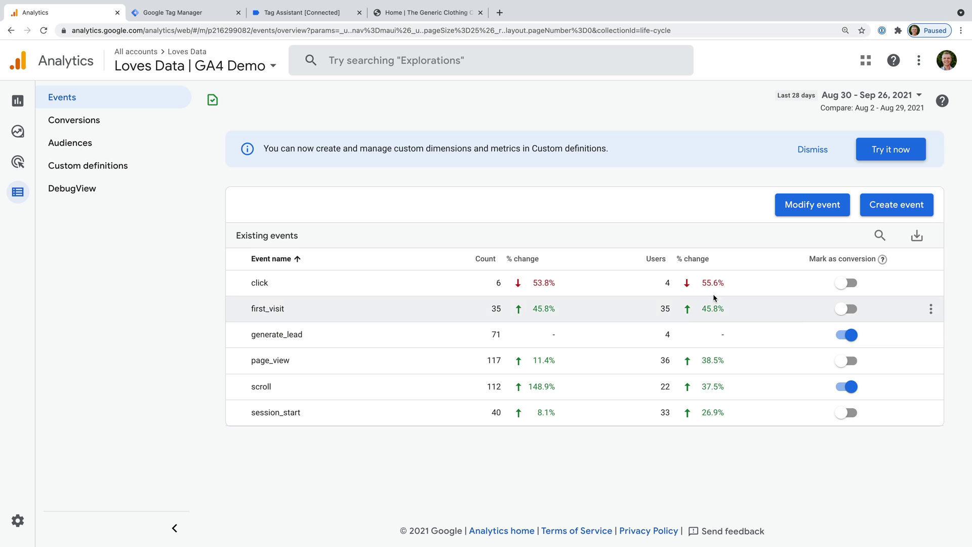
click(122, 121)
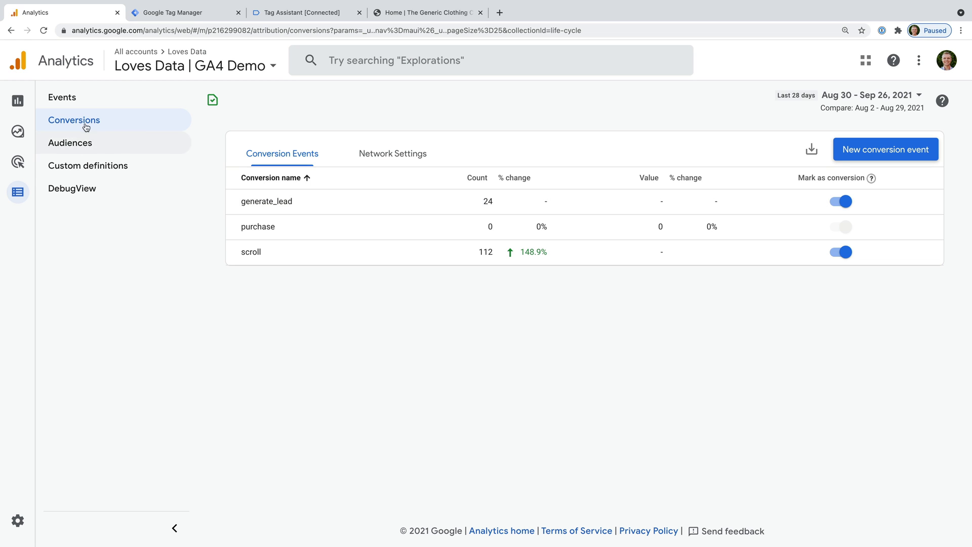
Go back to the Reports snapshot after checking generate_lead is a conversion event
click(26, 104)
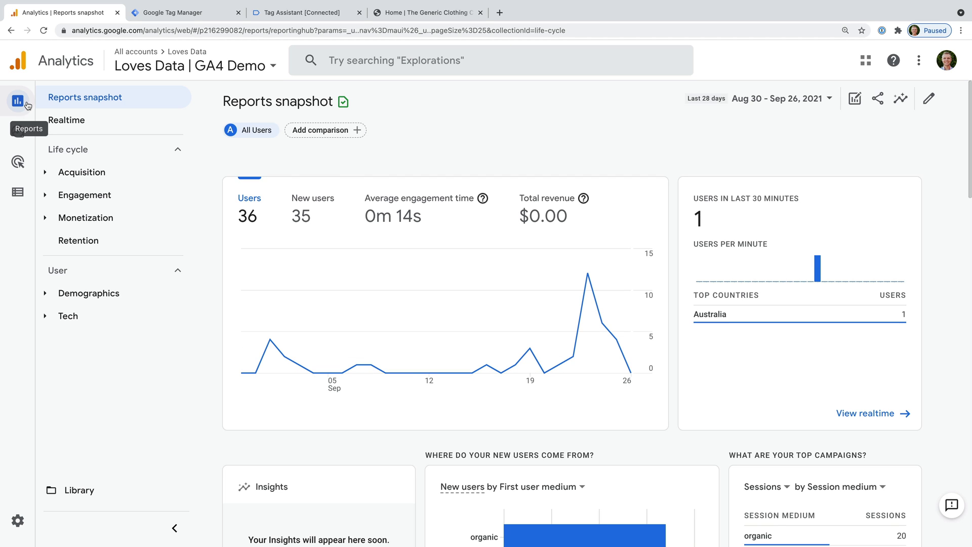
Open the Engagement > Conversions report and scroll down to the Event revenue column
click(130, 199)
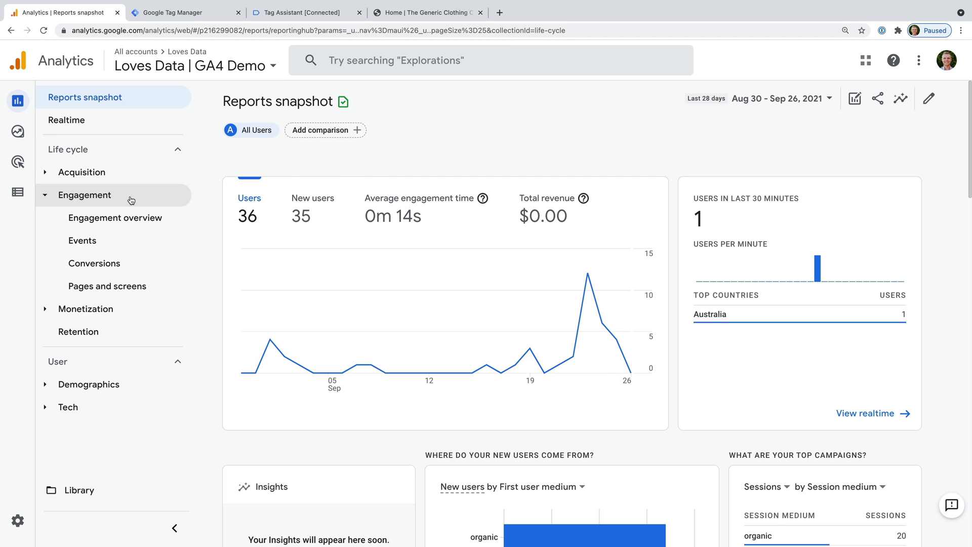
click(135, 265)
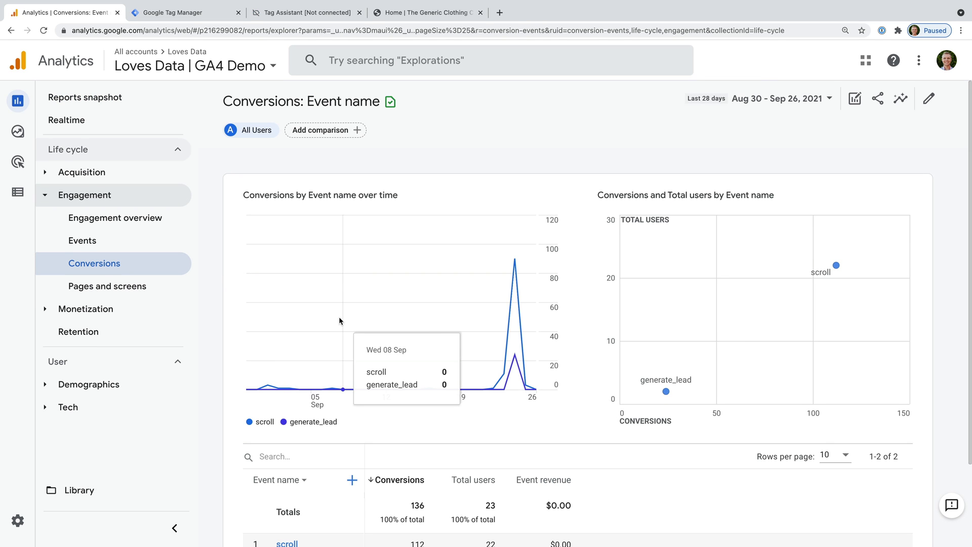
scroll(338, 317, down, 2)
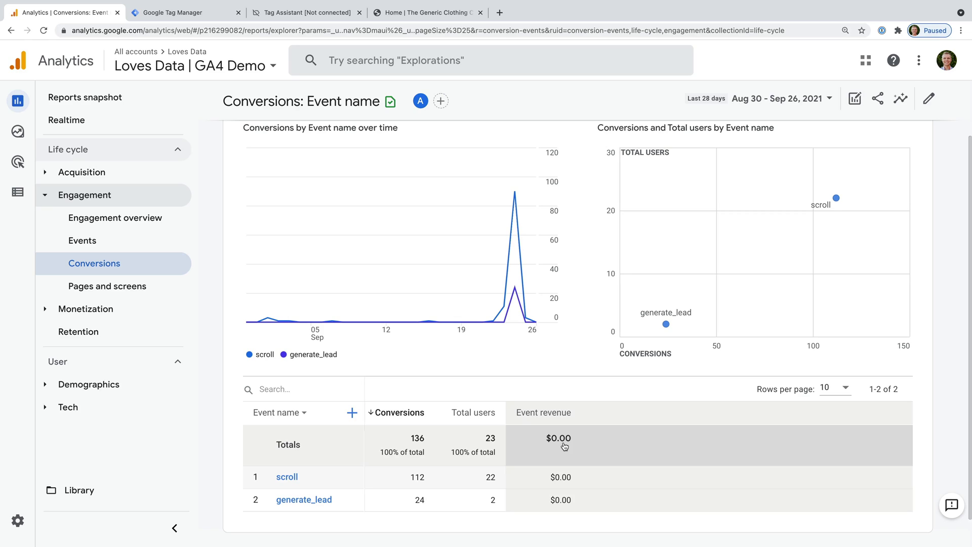
Open the generate_lead custom event (page_location contains /signup/thank-you) from Create event
click(20, 193)
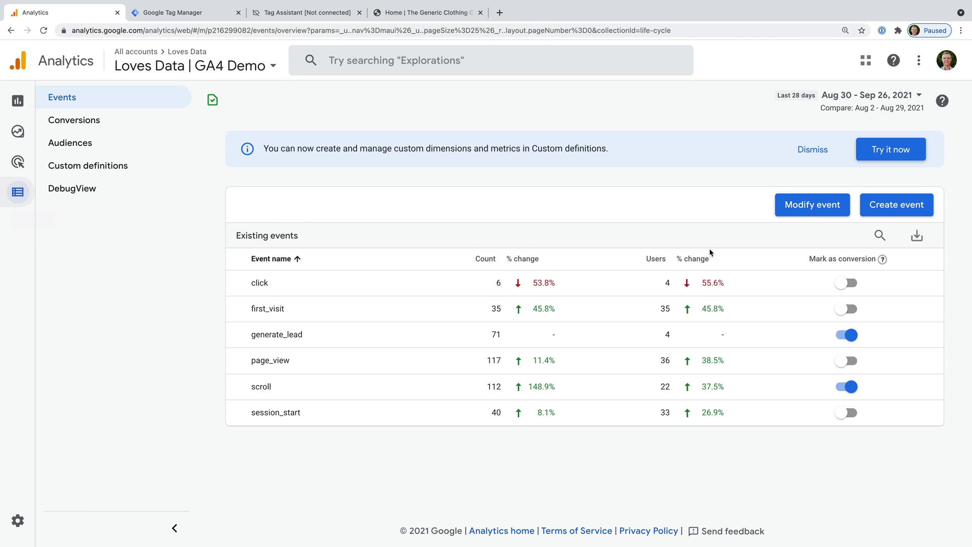
click(878, 208)
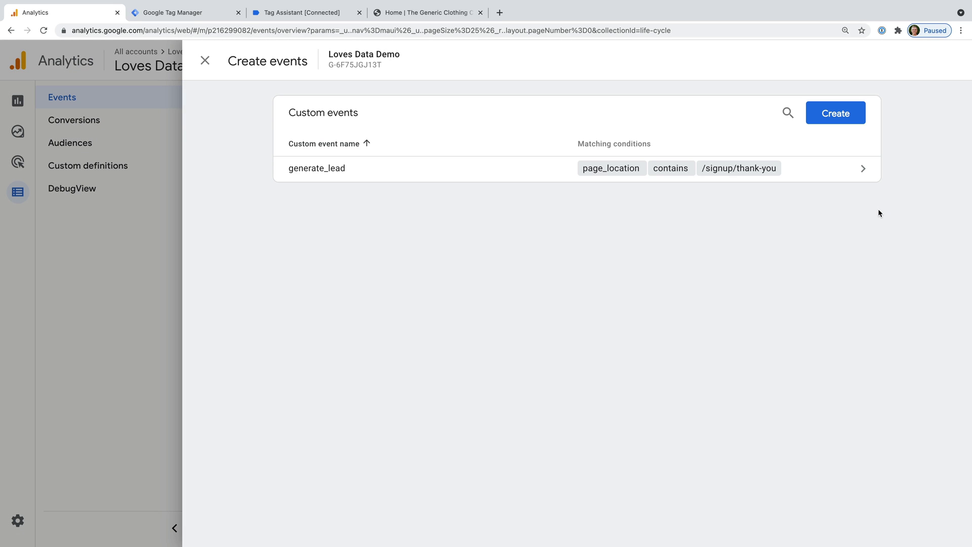
click(383, 173)
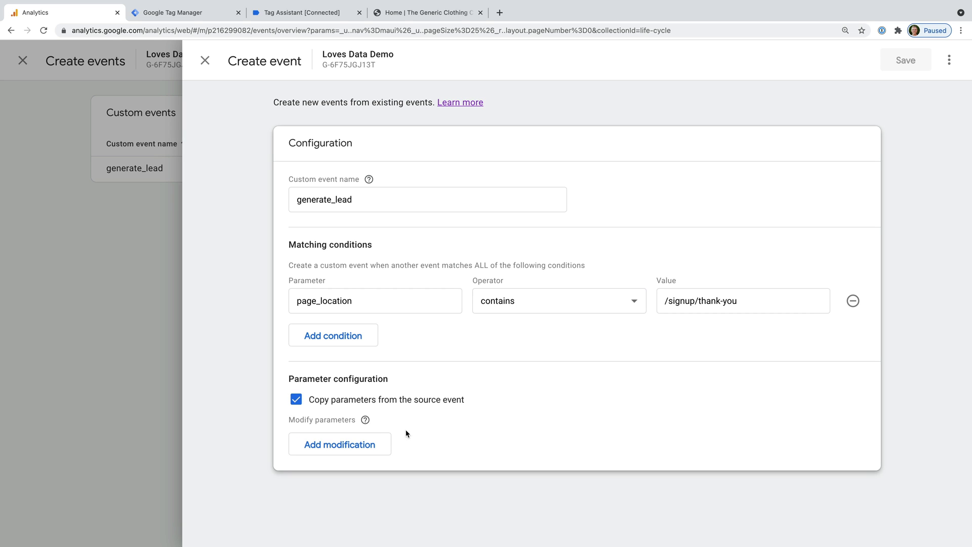
Add a parameter modification setting currency to USD on the generate_lead event
click(386, 449)
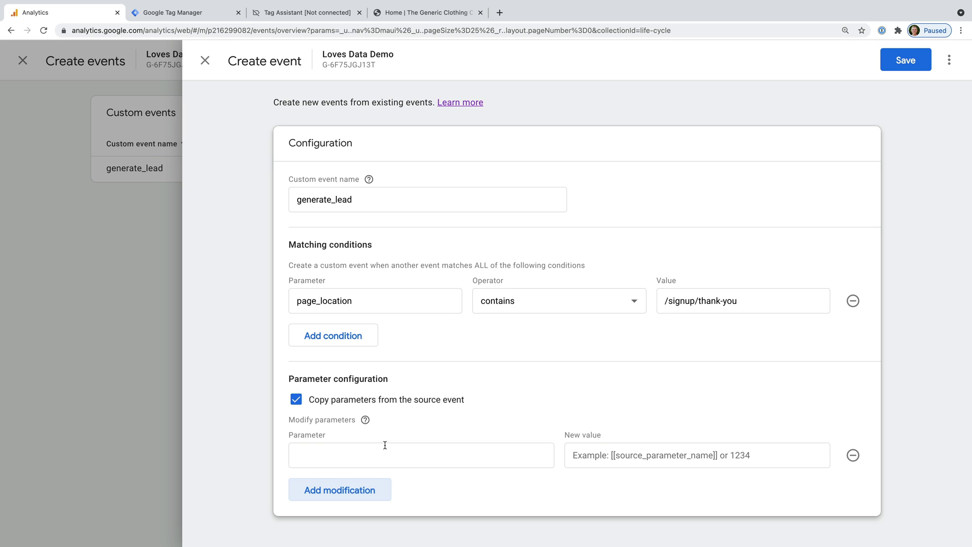
click(382, 453)
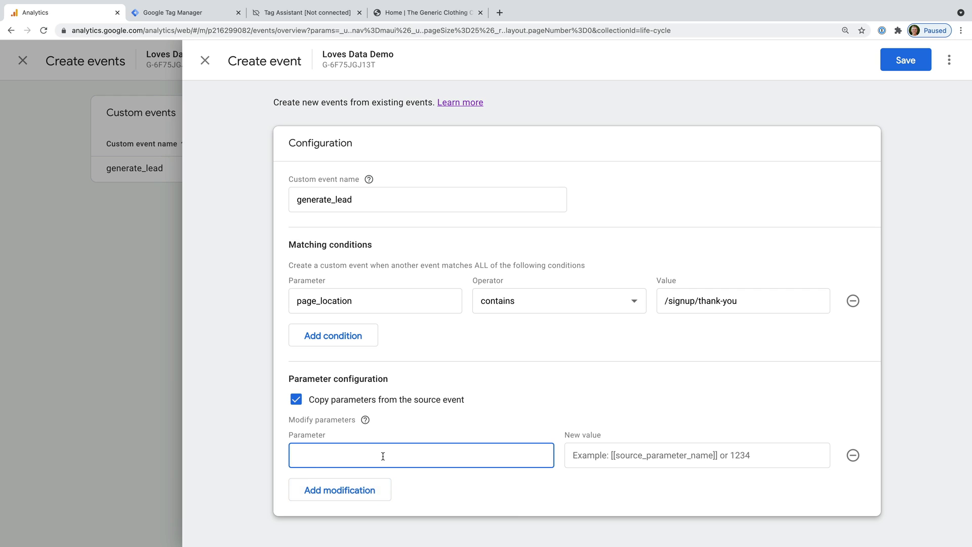
text(currency)
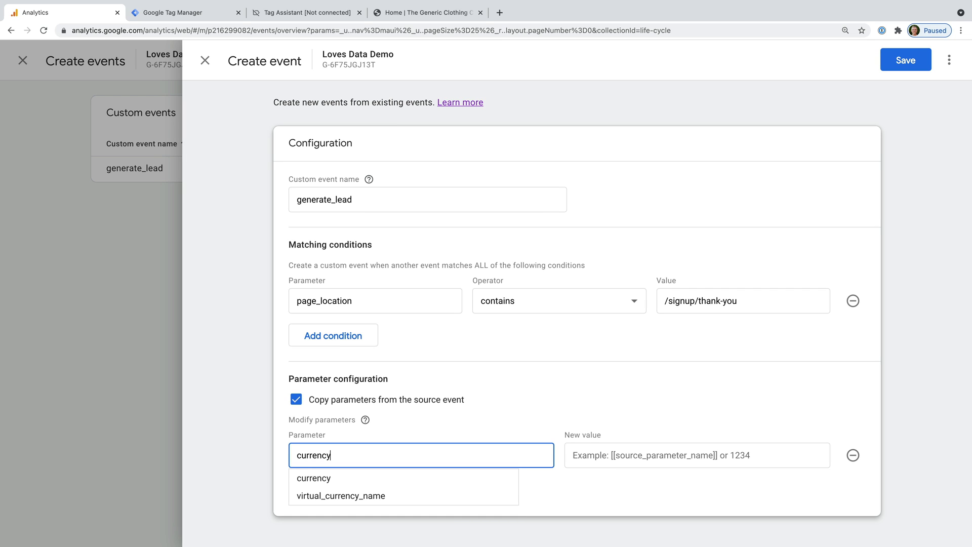
click(586, 463)
text(USD)
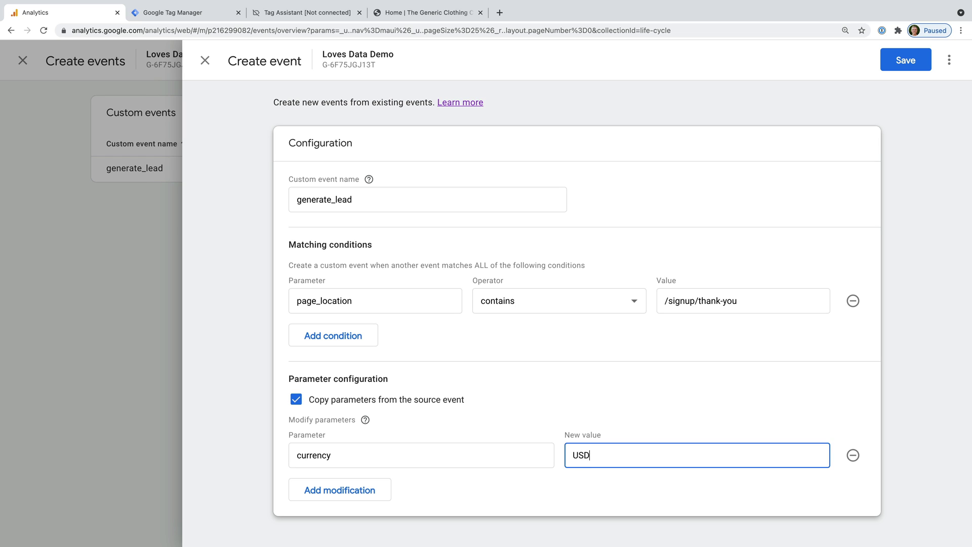
click(587, 479)
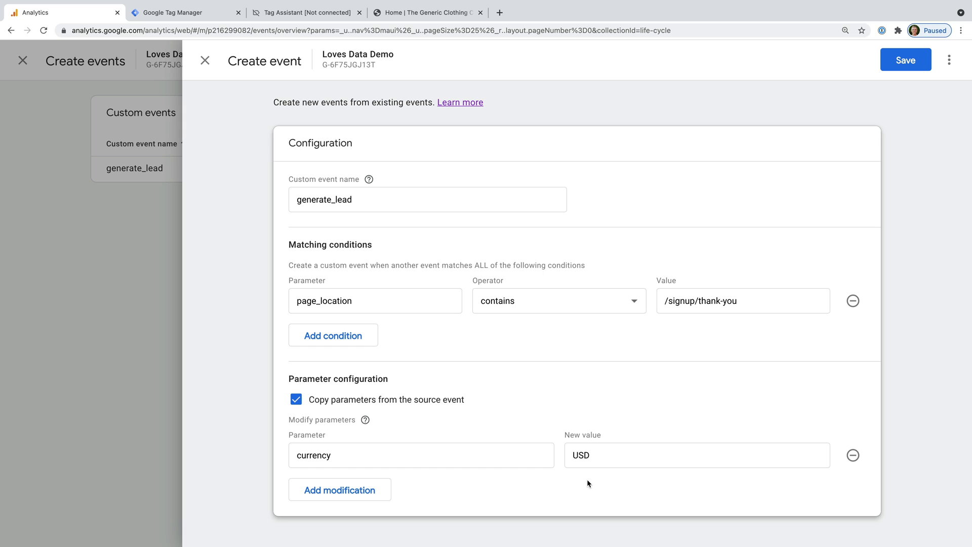
Add a second modification setting value to 50 and save the custom event
click(383, 488)
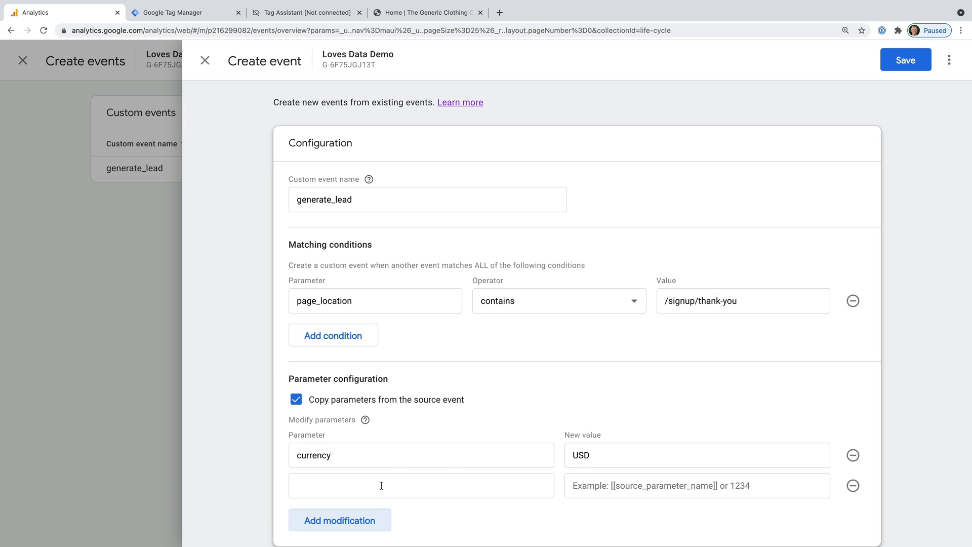
click(382, 485)
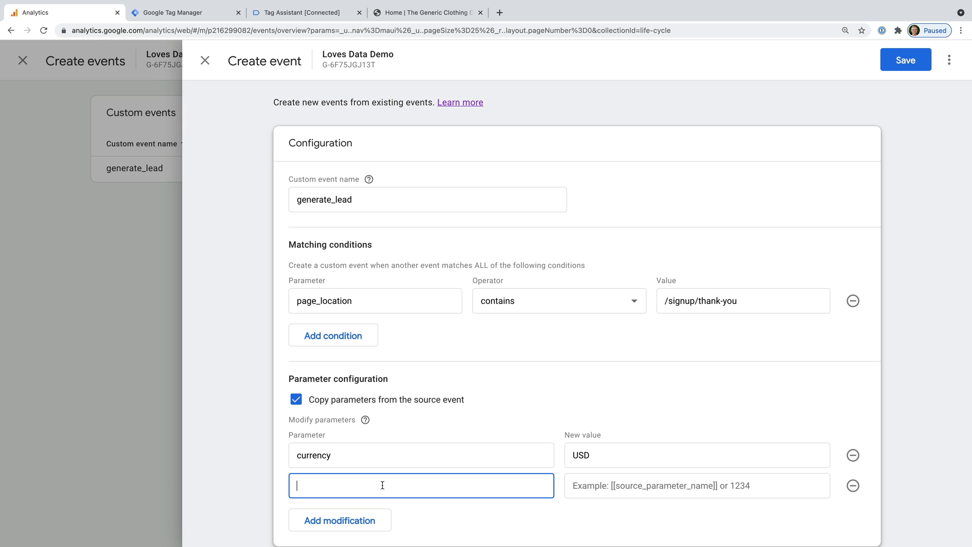
text(value)
click(601, 490)
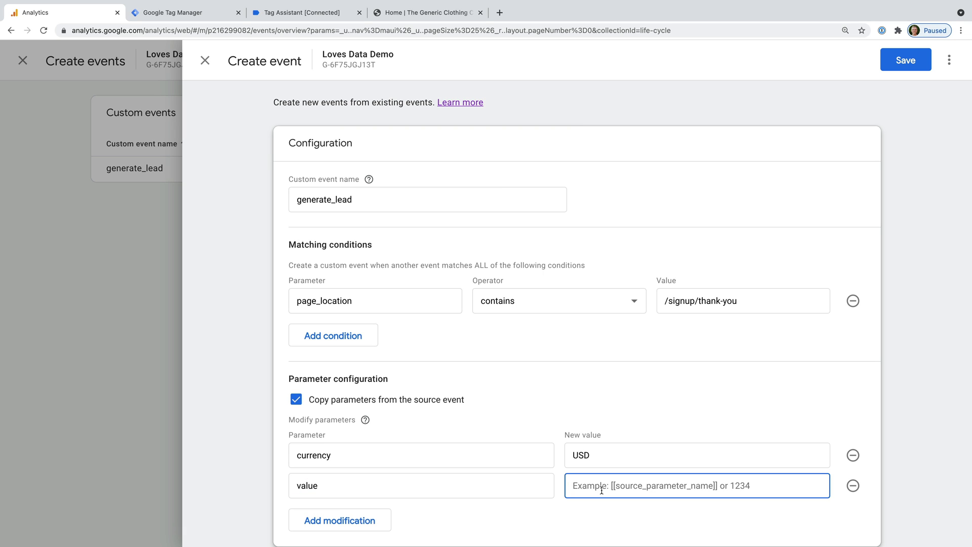
text(50)
click(606, 507)
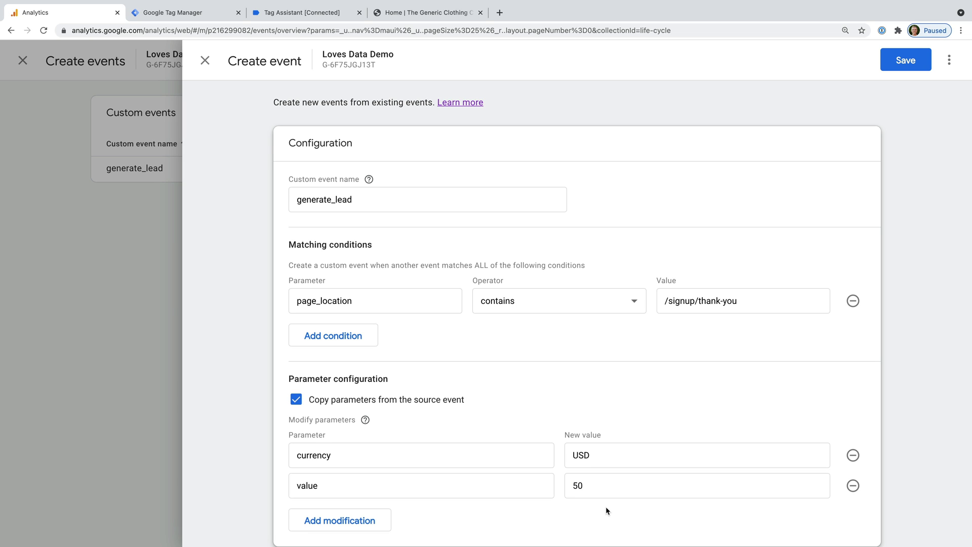
scroll(606, 507, down, 2)
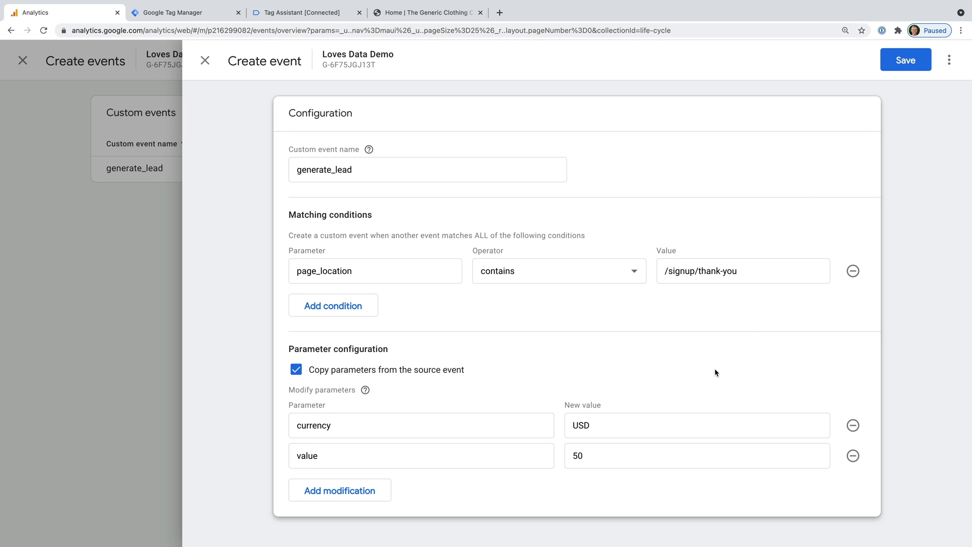
click(904, 62)
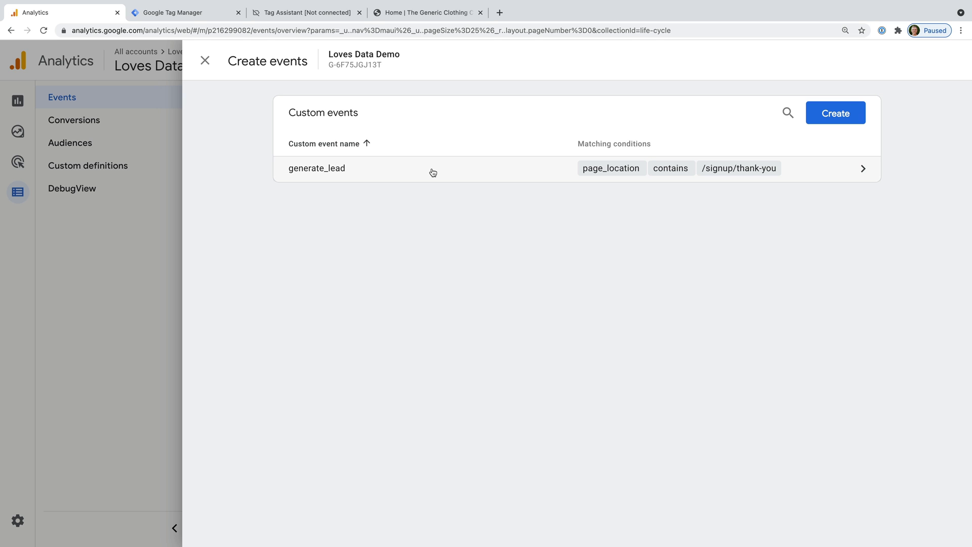
click(307, 14)
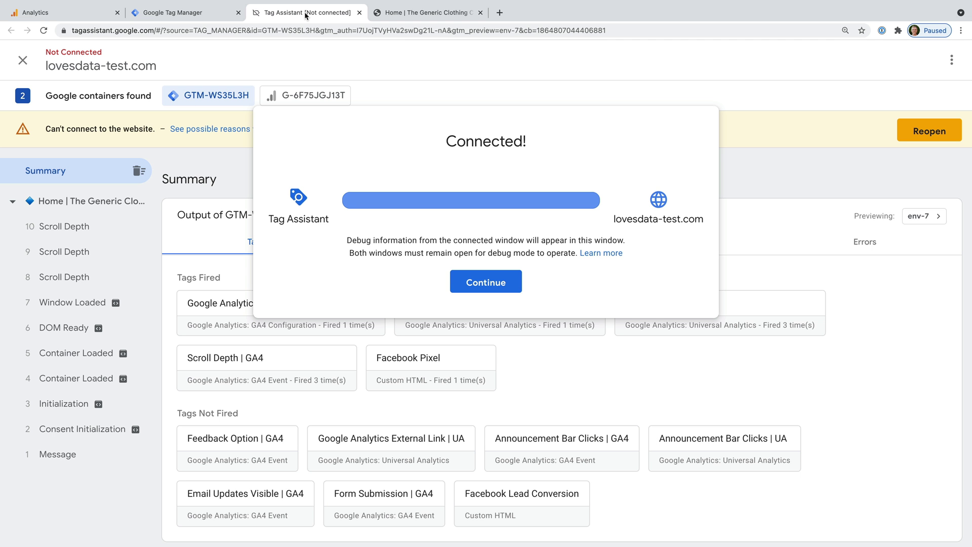
Dismiss the Connected! notice and reconnect Tag Assistant to the demo website
click(493, 283)
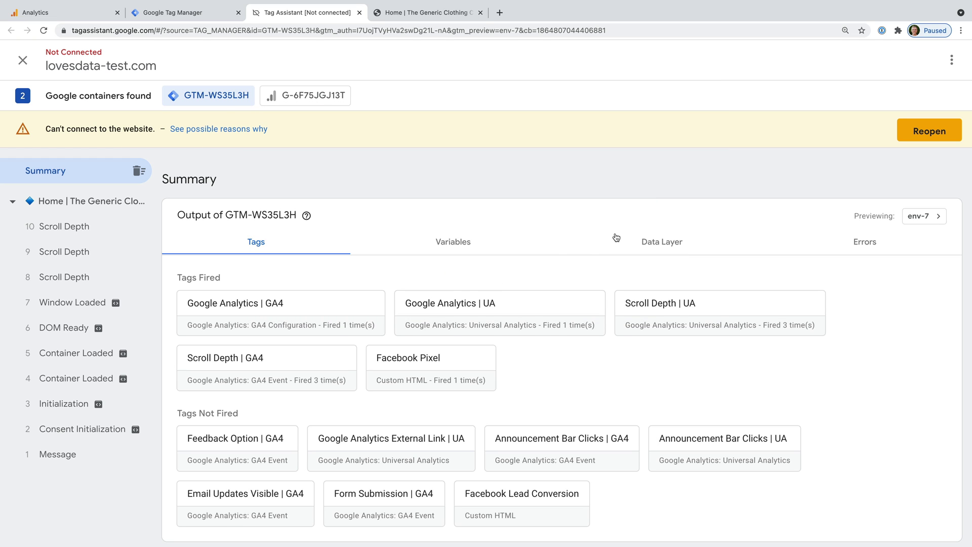
click(943, 132)
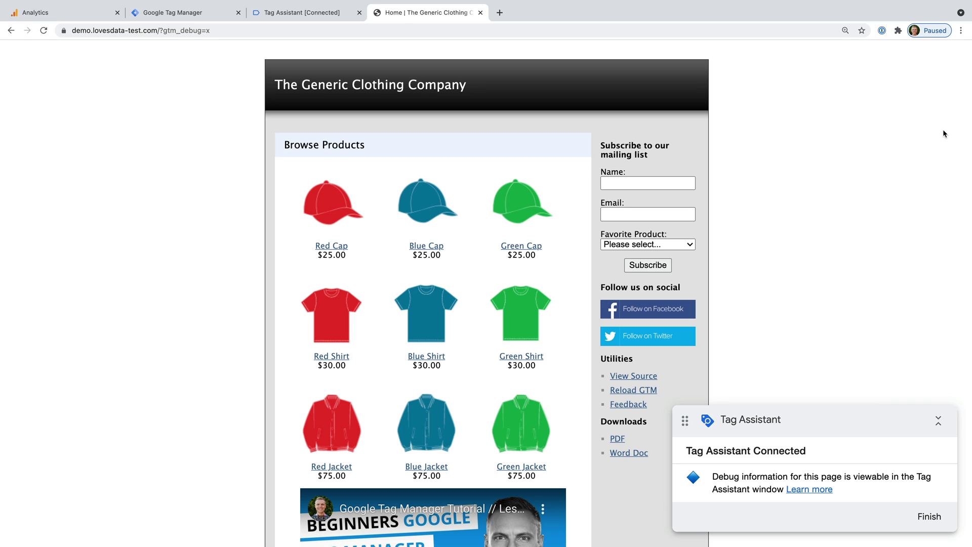
Subscribe with a name, an email address and Shirts as favourite product, then return to Analytics
click(665, 184)
text(Benjamin)
key(Tab)
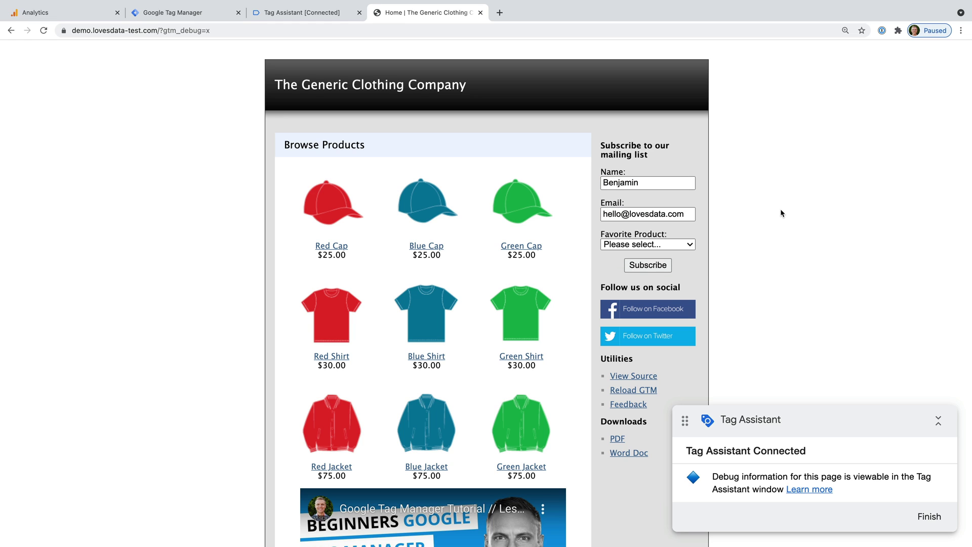
click(674, 244)
click(674, 261)
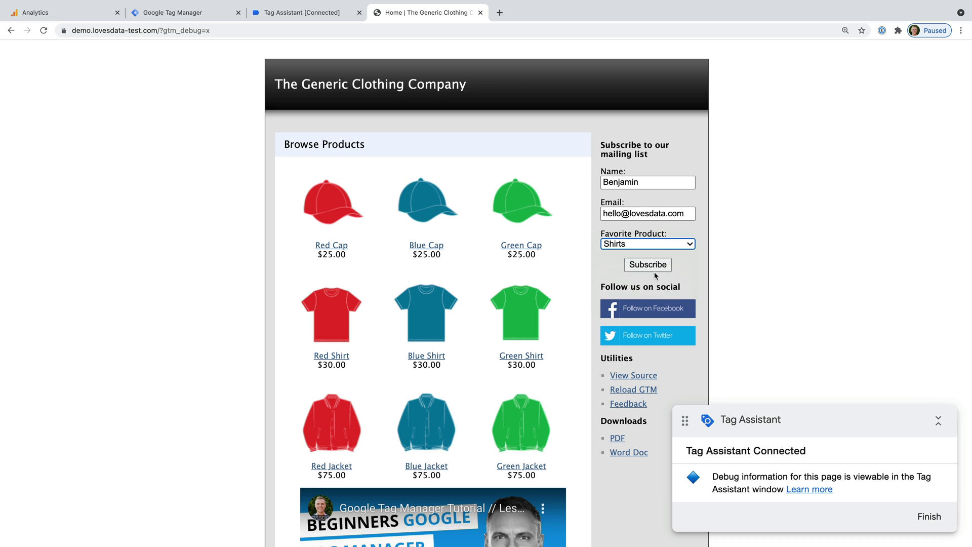
click(650, 268)
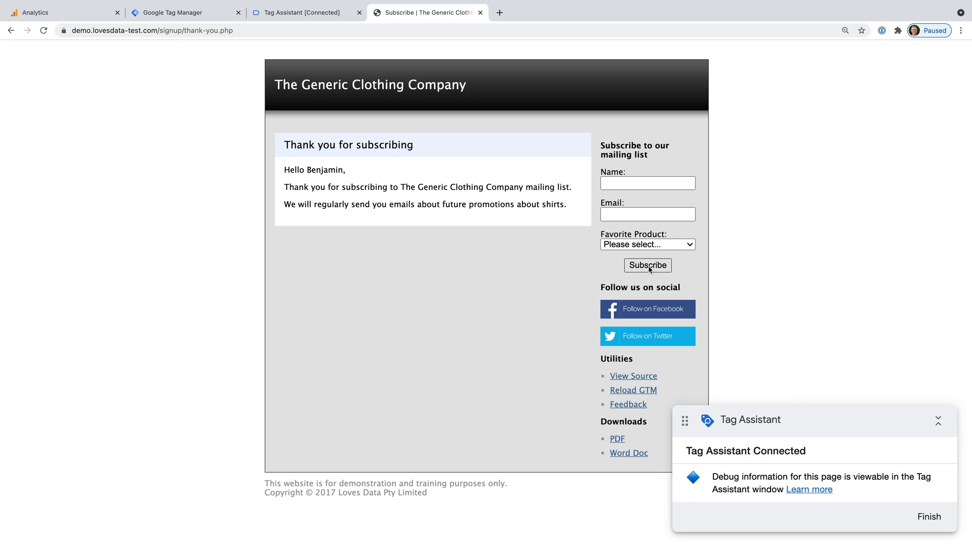
click(60, 16)
click(124, 202)
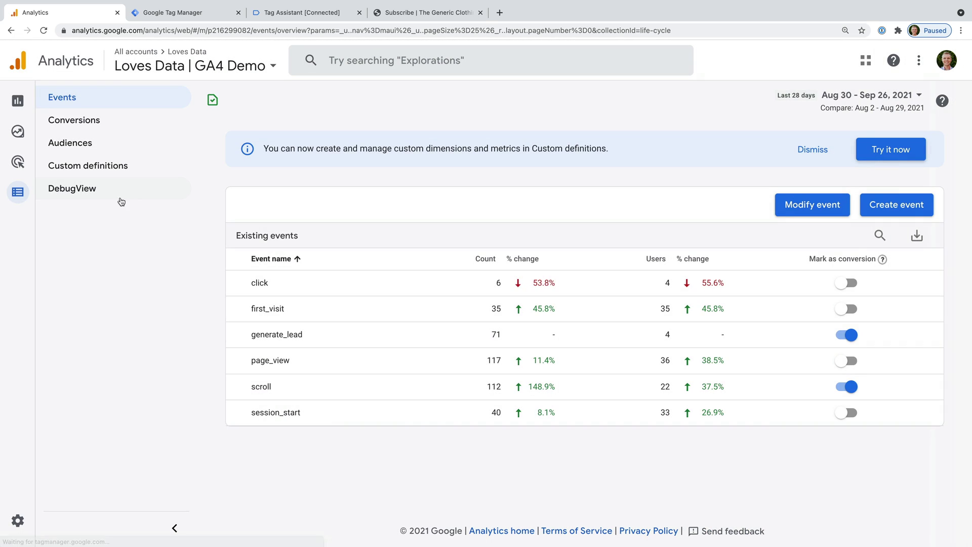
In DebugView, inspect the latest generate_lead event's currency and value parameters, confirming value 50
click(96, 190)
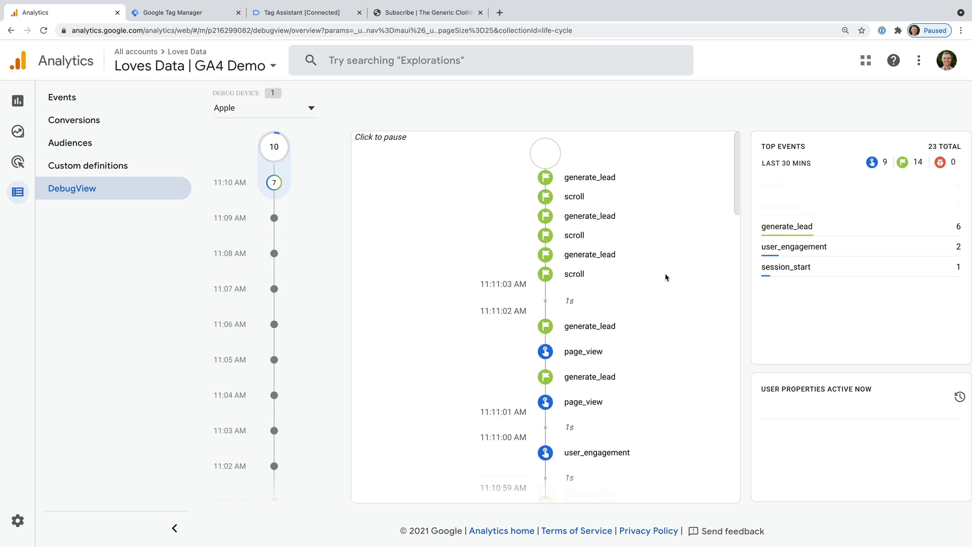
click(592, 262)
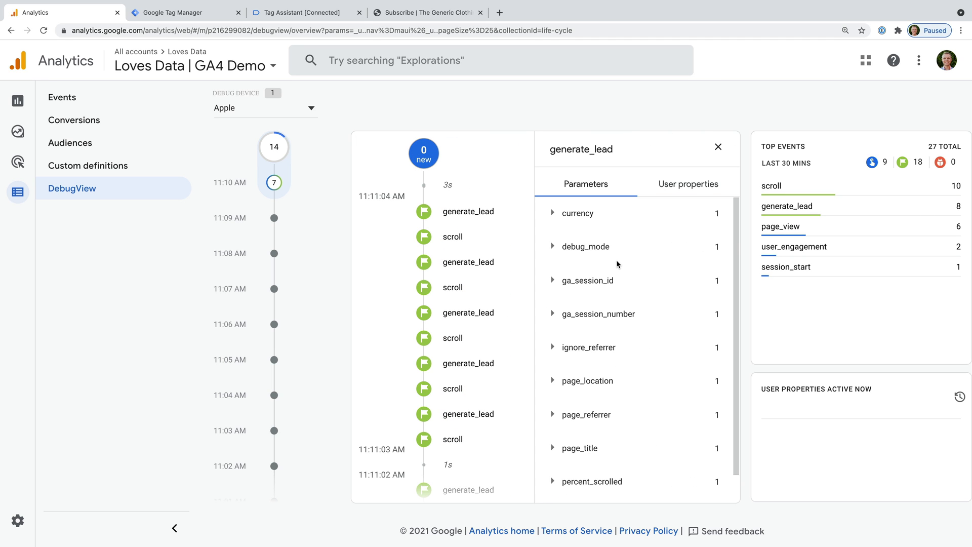
scroll(616, 260, down, 1)
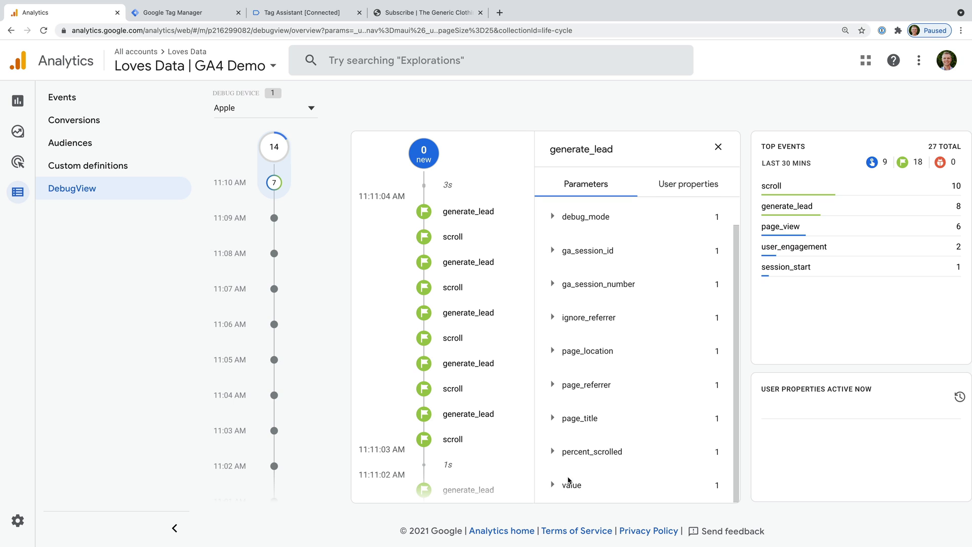
scroll(572, 354, up, 1)
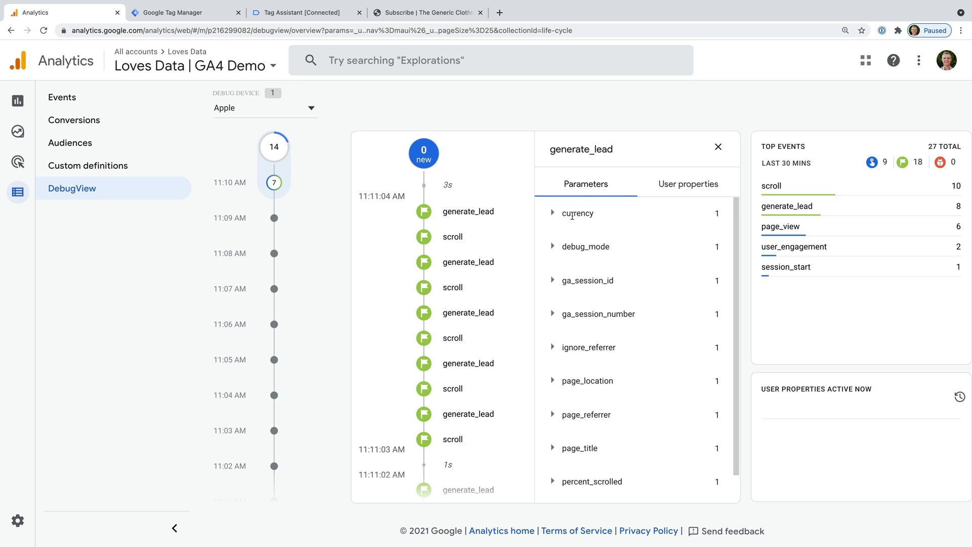
click(572, 213)
click(575, 213)
scroll(584, 285, down, 1)
click(599, 480)
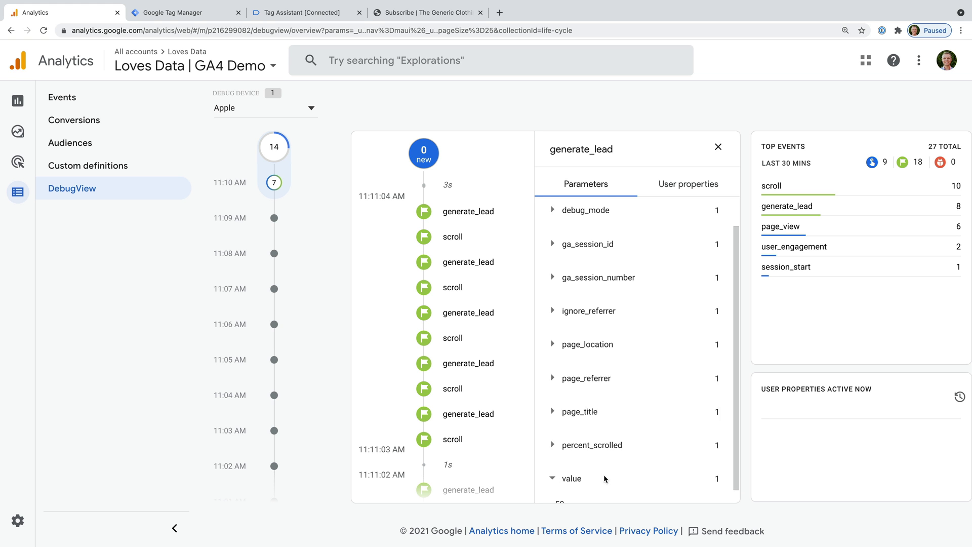
drag(553, 493, 578, 494)
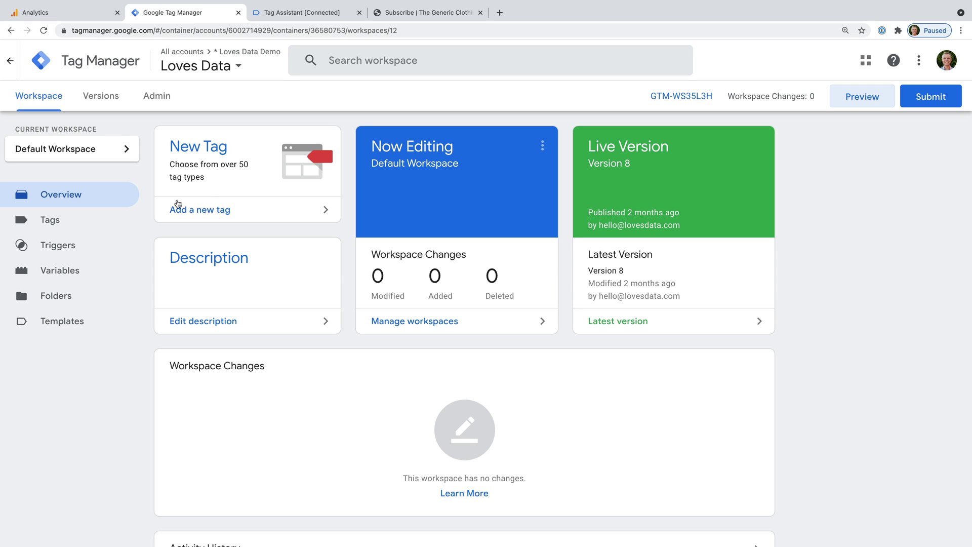
Open the Form Submission | GA4 tag from the Tags list
click(111, 224)
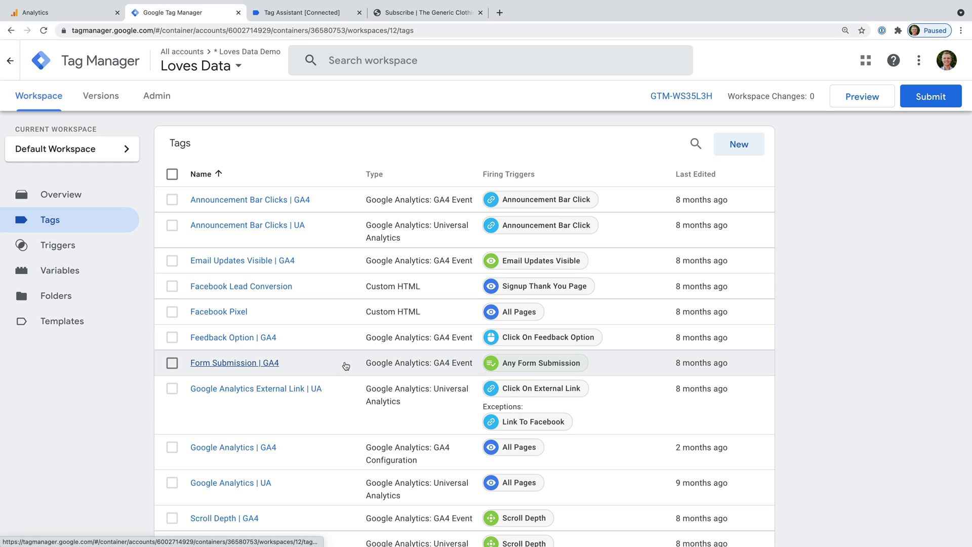
click(300, 365)
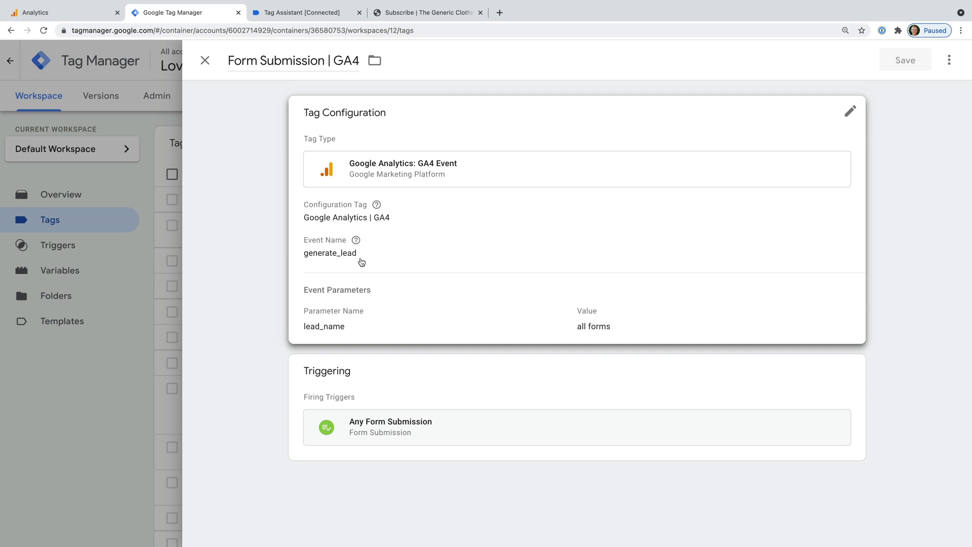
Edit the tag configuration and add an event parameter currency = USD
click(618, 226)
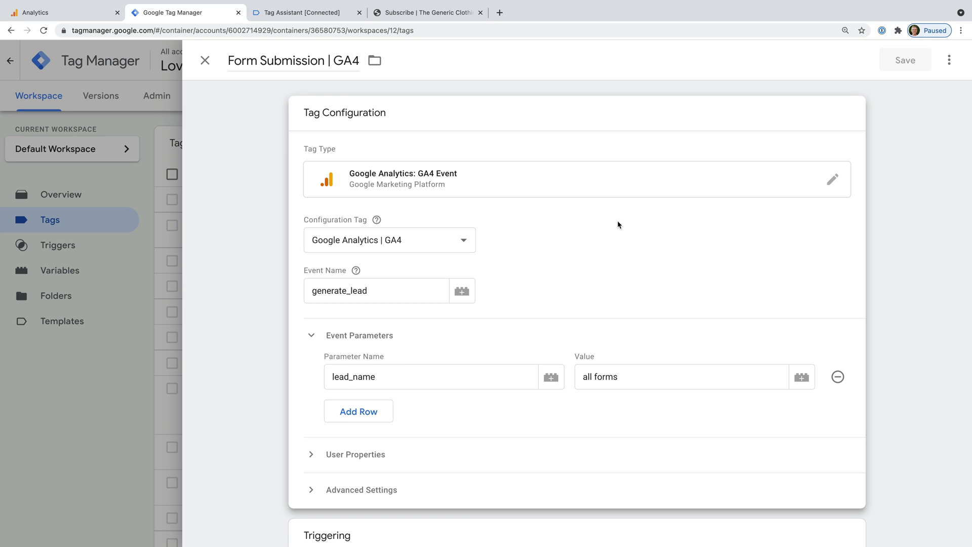
scroll(562, 279, down, 2)
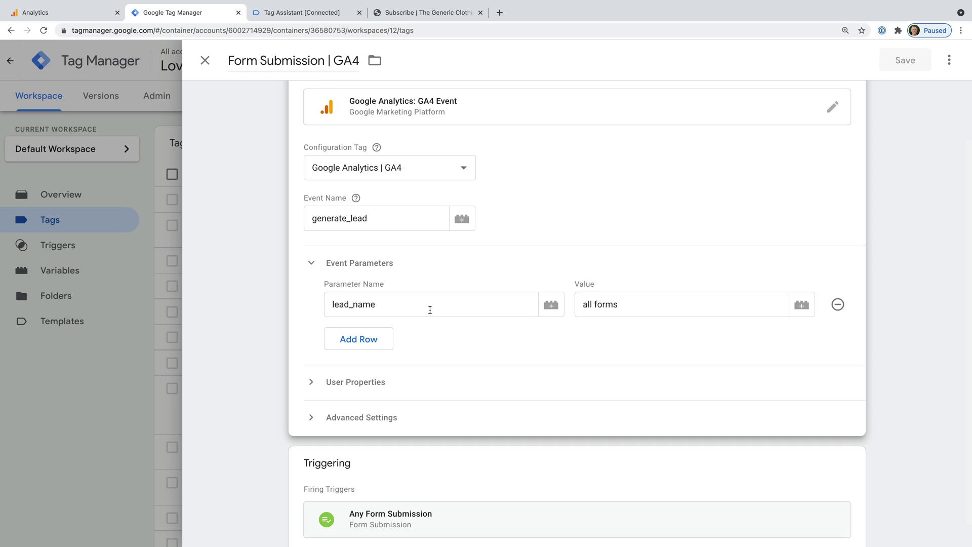
click(386, 340)
click(386, 339)
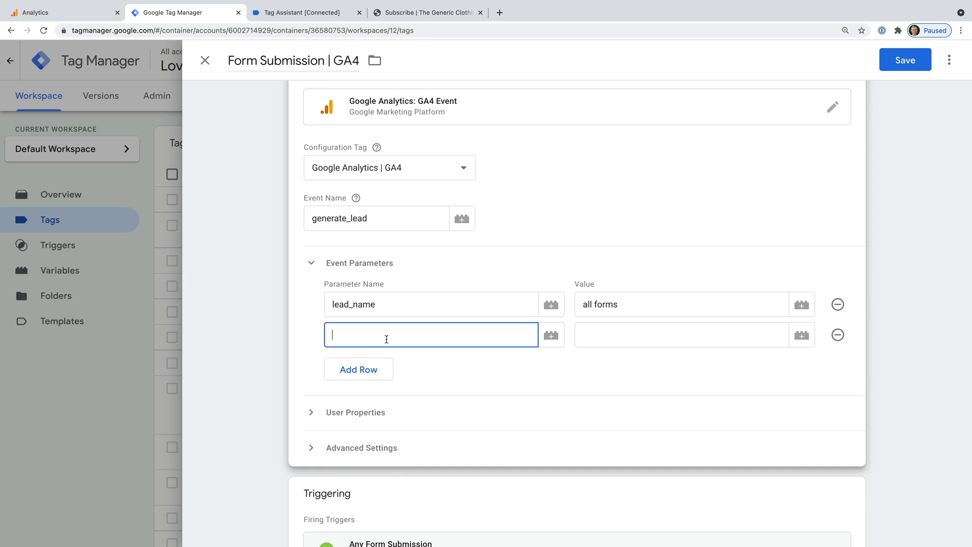
text(currency)
click(605, 335)
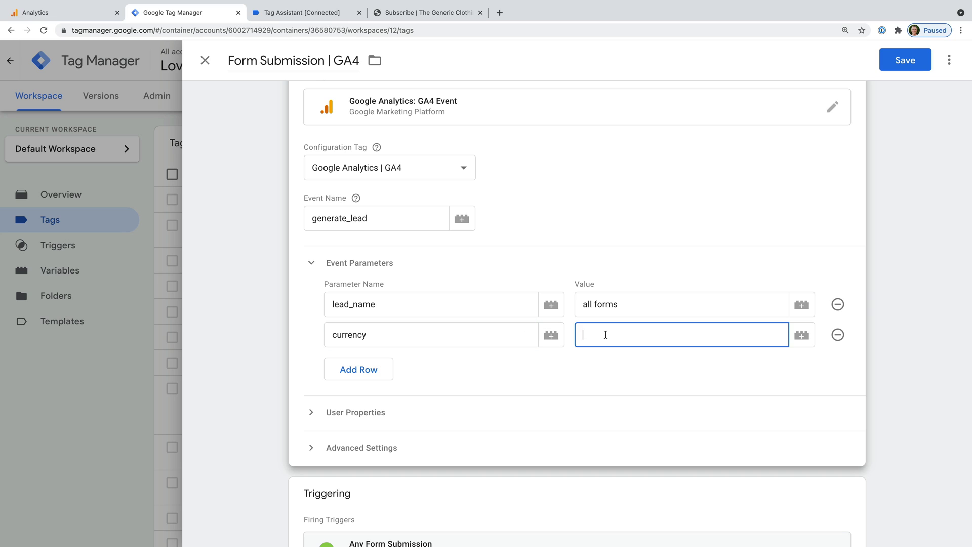
text(USD)
Add an event parameter value = 50 and save the tag
click(388, 369)
click(388, 368)
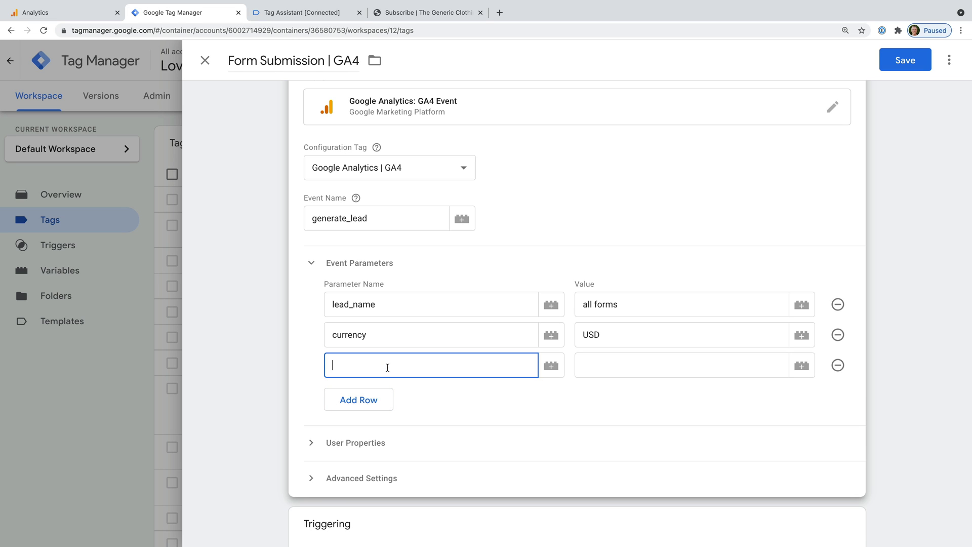
text(value)
click(600, 367)
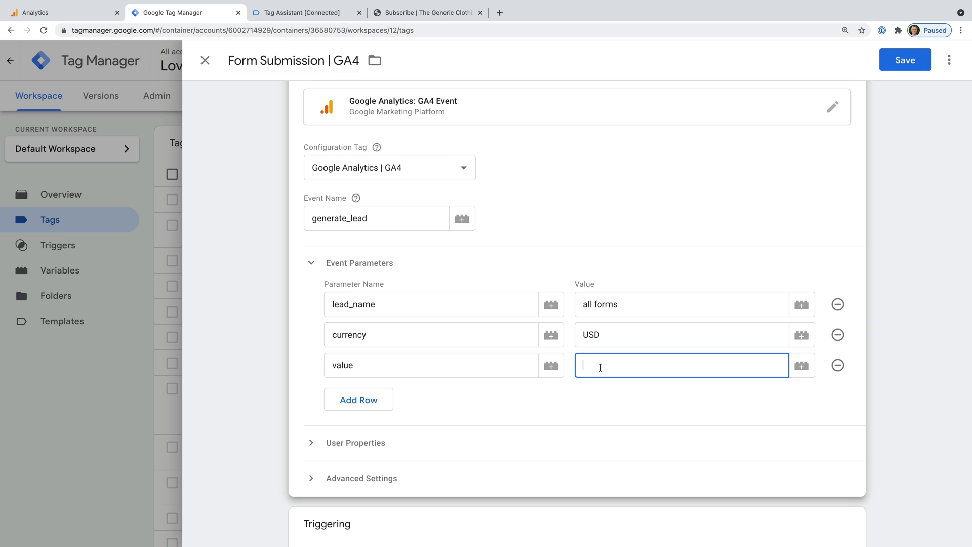
text(50)
click(906, 61)
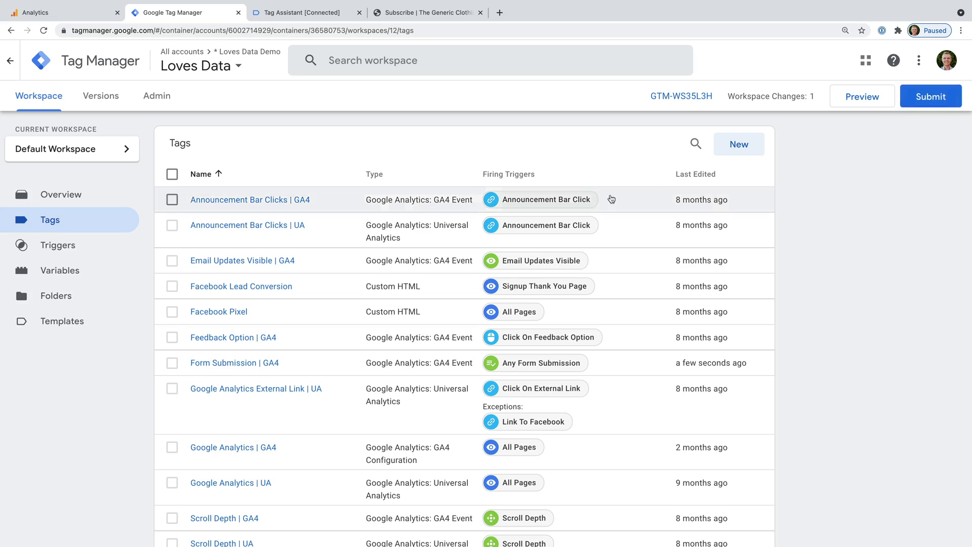
Create a new user-defined variable named Conversion Value
click(97, 277)
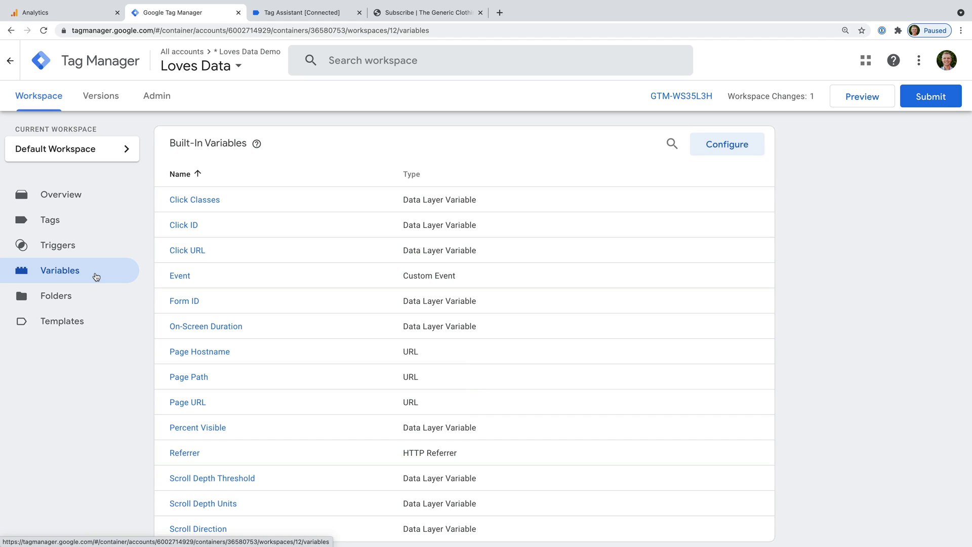
scroll(325, 330, down, 4)
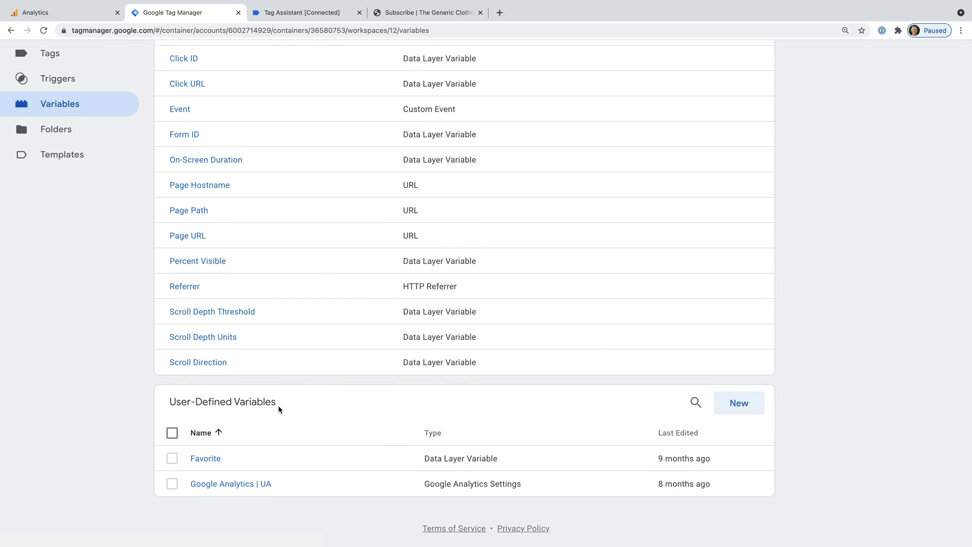
click(734, 405)
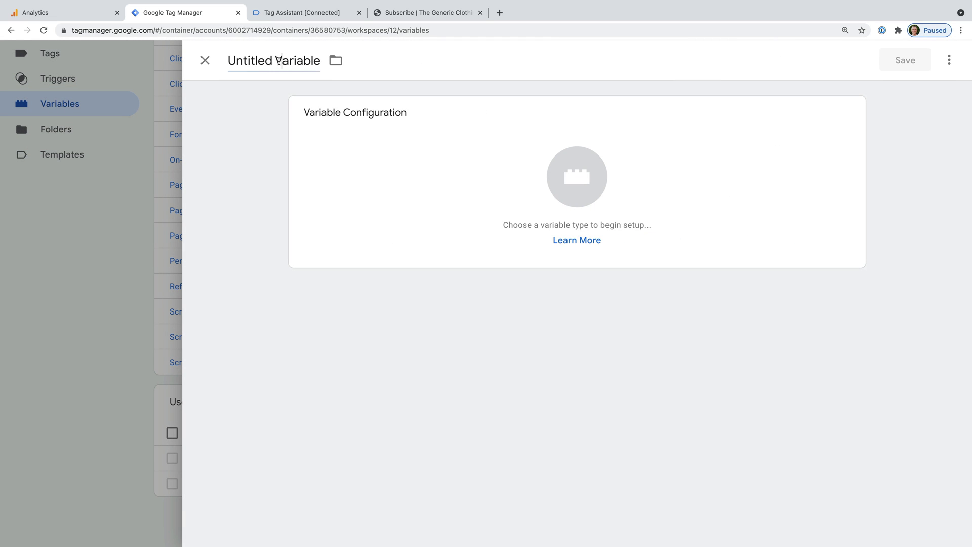
click(279, 61)
text(Conversion Value)
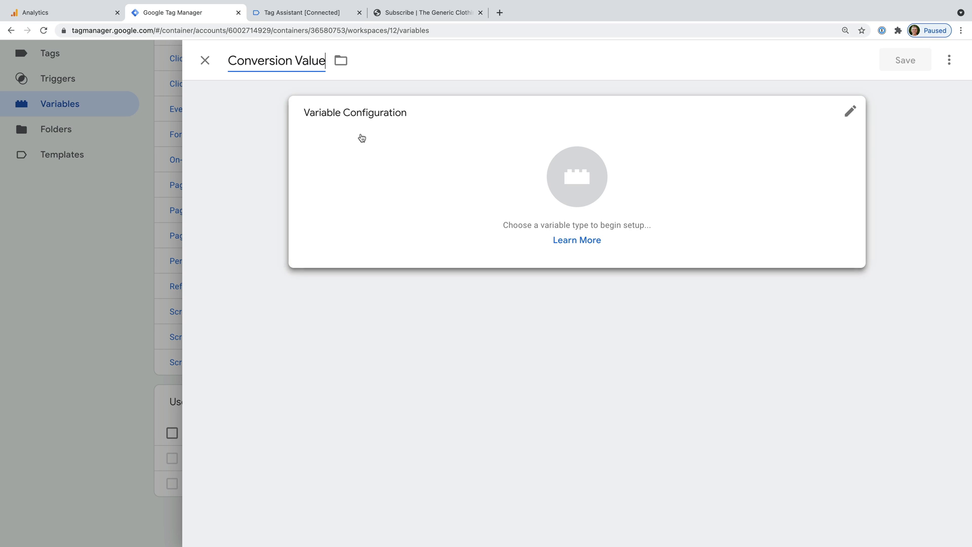
Set the Conversion Value variable's type to RegEx Table
click(388, 127)
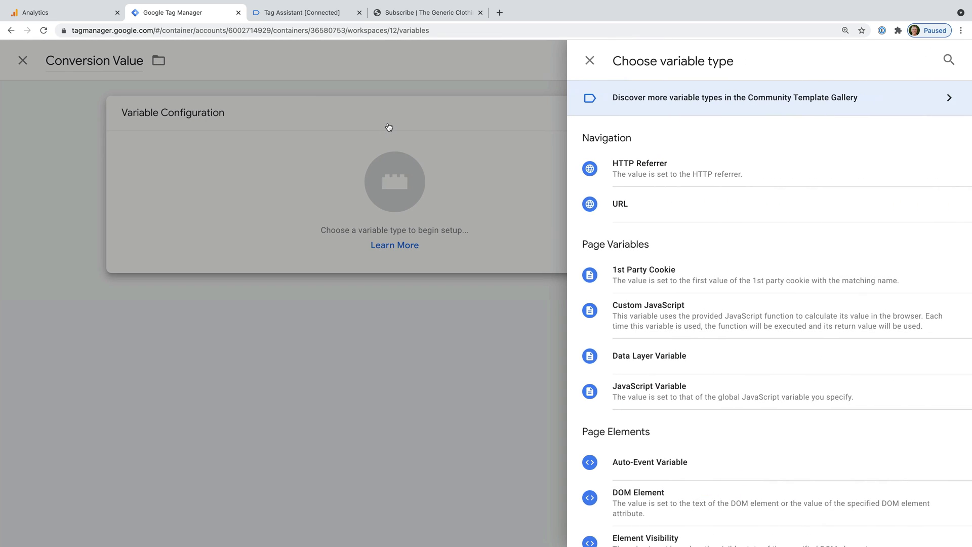
scroll(697, 202, down, 5)
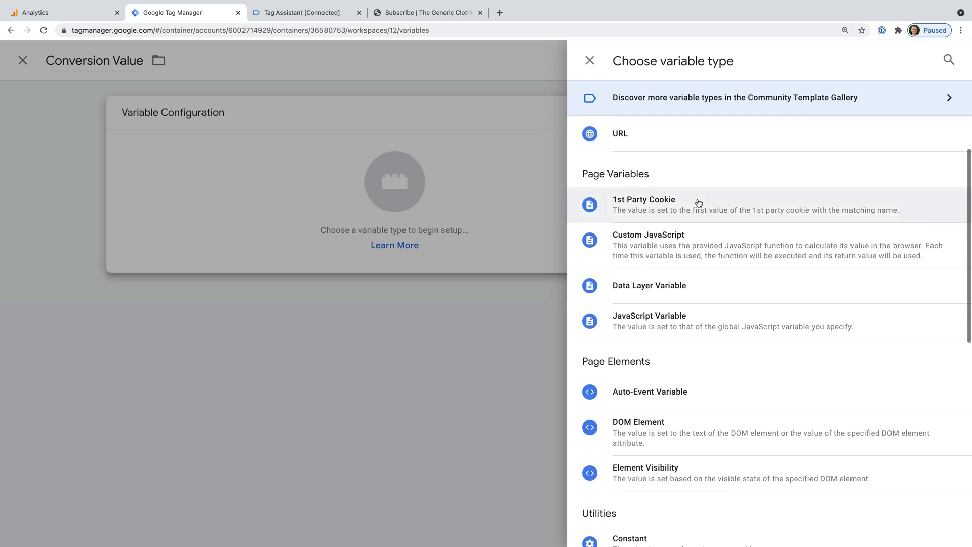
scroll(697, 203, down, 5)
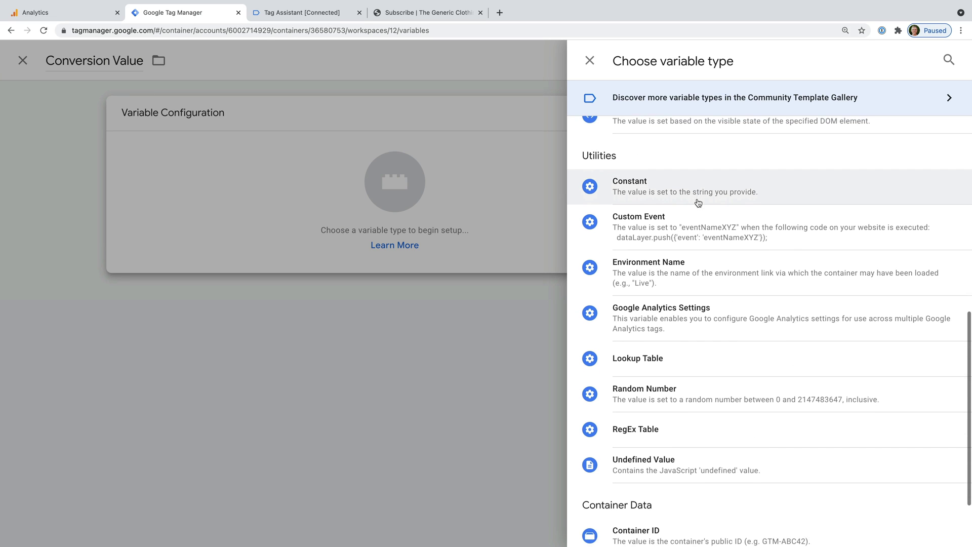
click(669, 367)
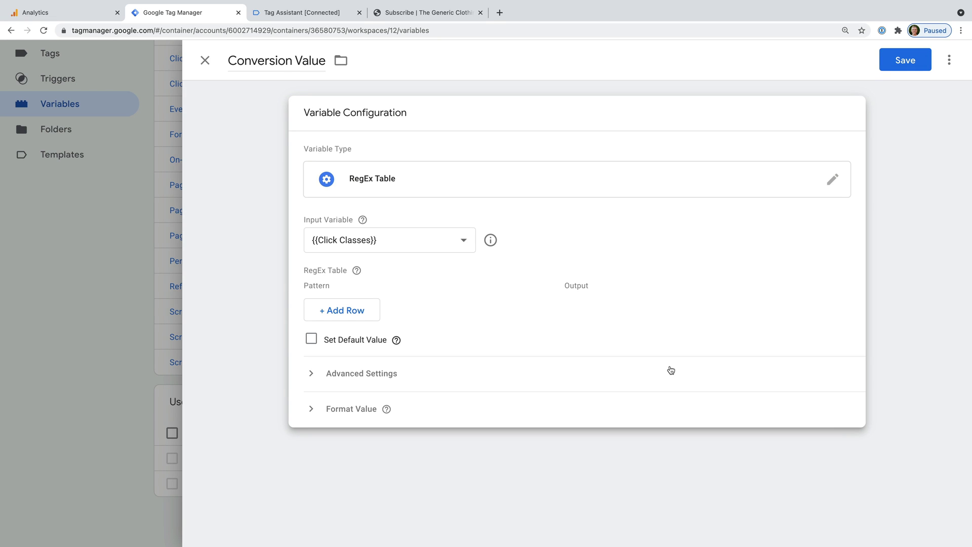
Use {{Page Path}} as the input variable and map pattern ^/$ to output 15
click(448, 241)
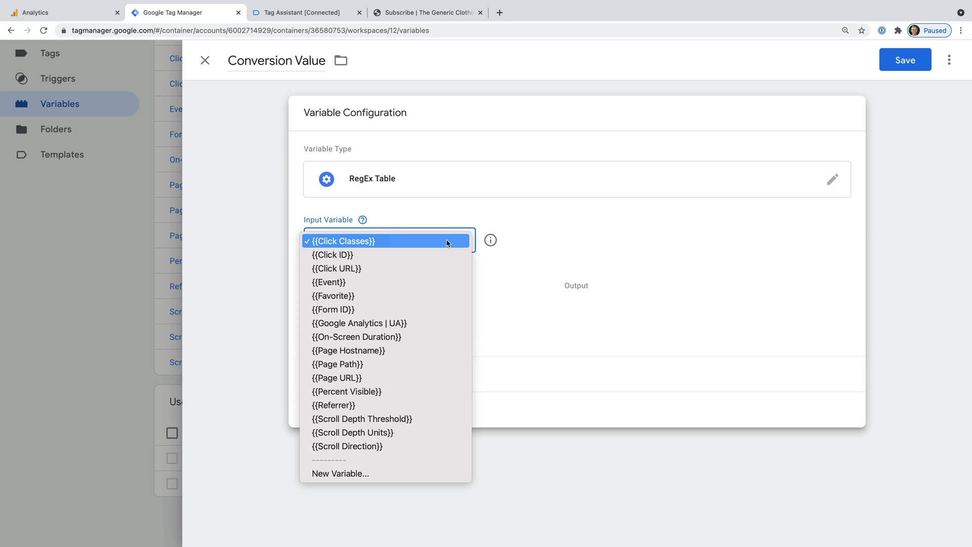
click(377, 365)
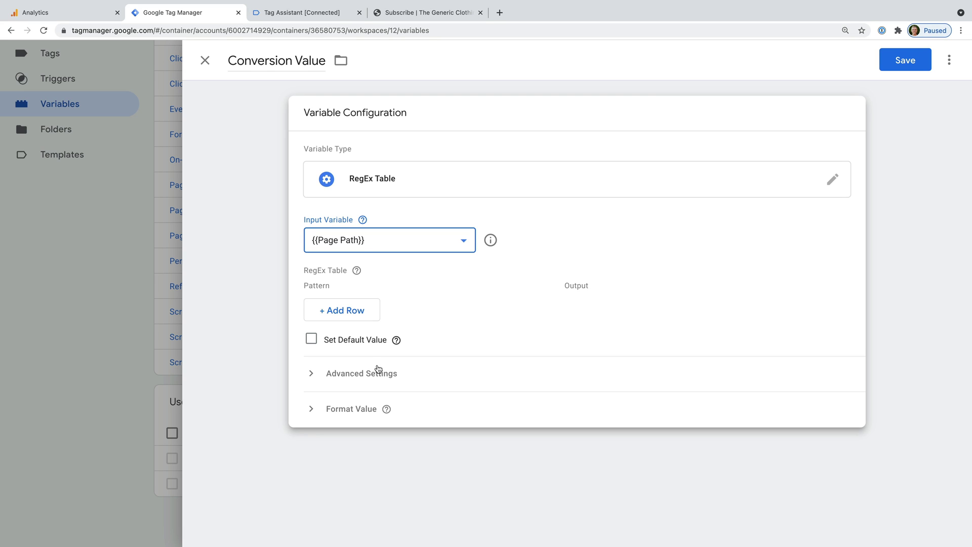
click(357, 310)
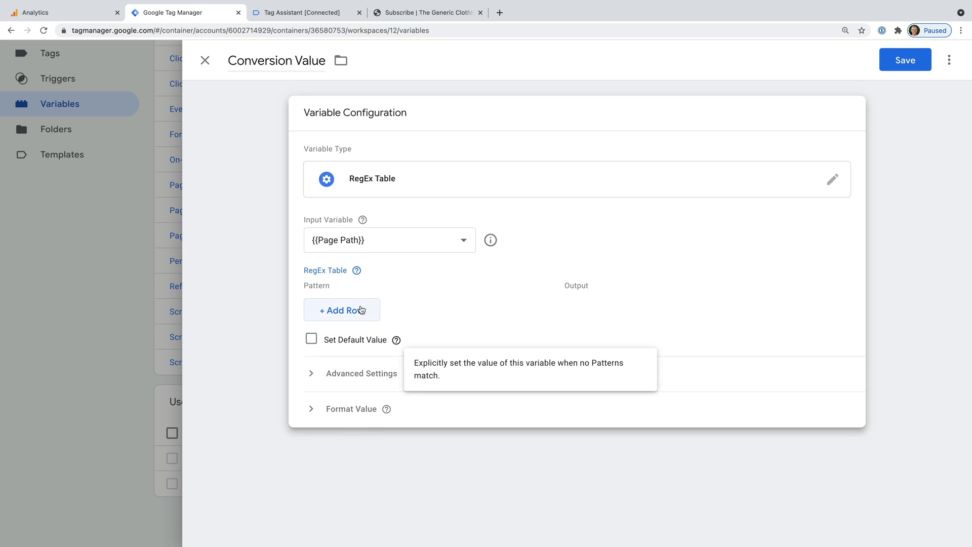
click(361, 305)
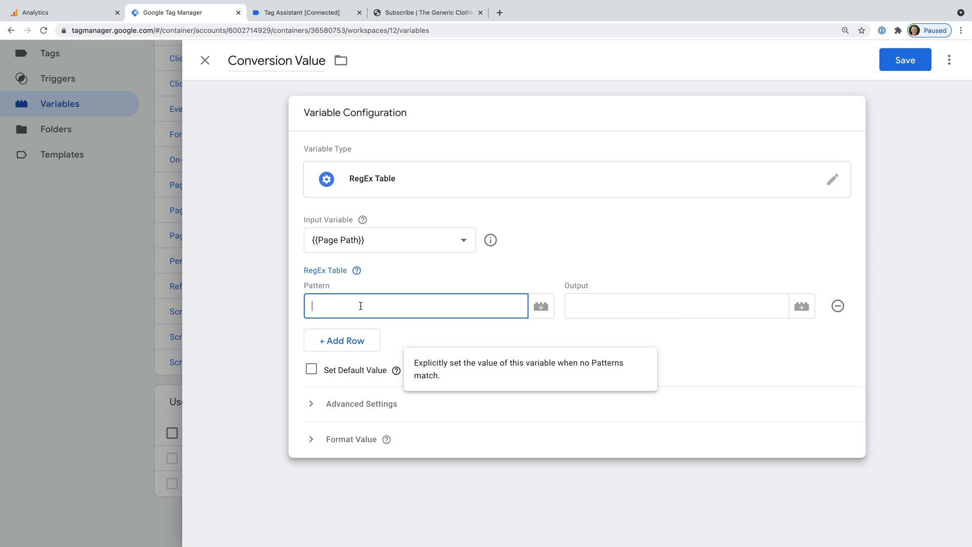
text(^/$)
click(590, 306)
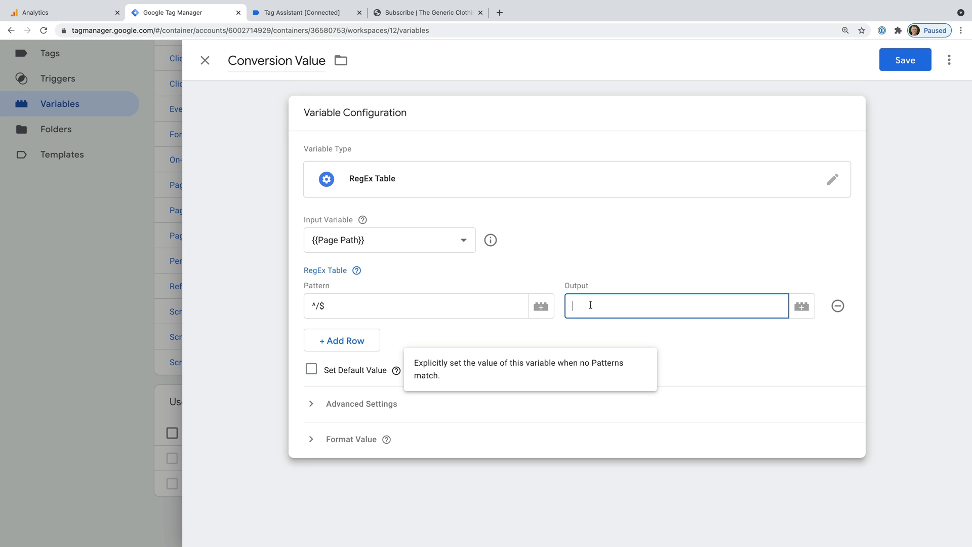
text(15)
Map pattern ^/product/ to output 45 and set the default value to 25
click(362, 346)
click(378, 335)
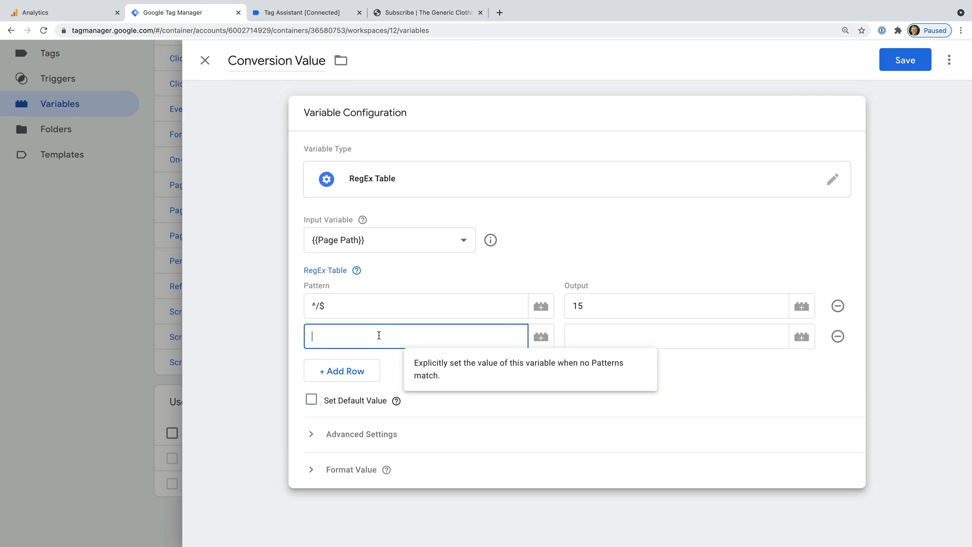
text(^/product/)
click(639, 333)
text(45)
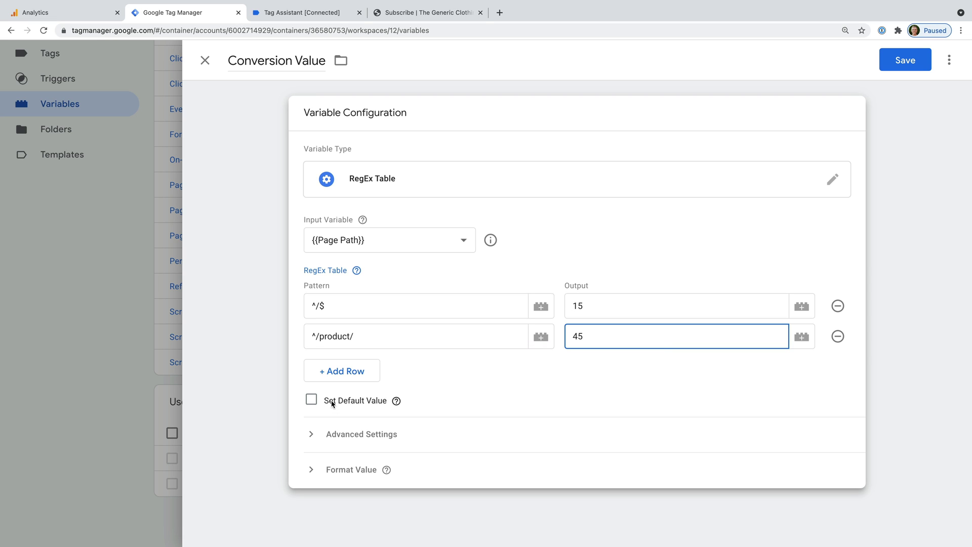
click(312, 400)
click(364, 443)
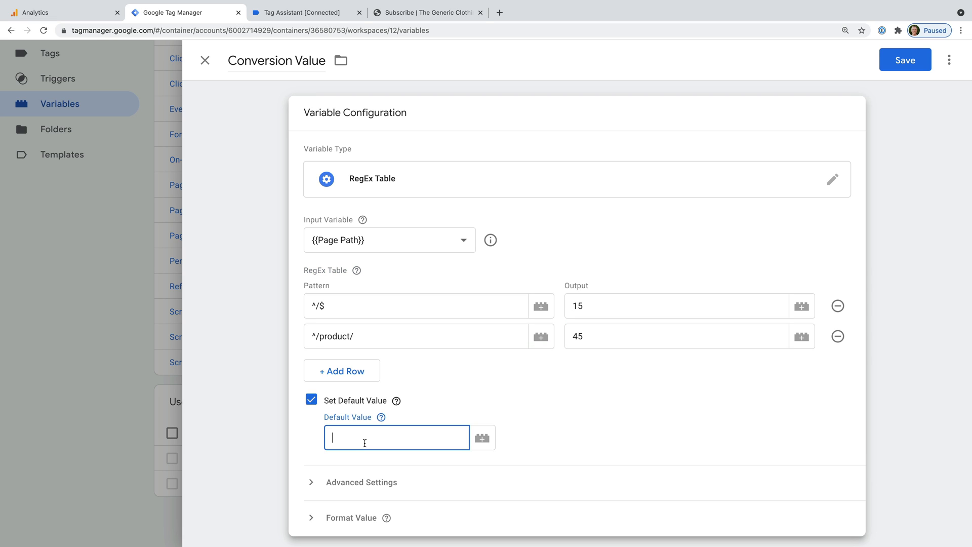
text(25)
Save the Conversion Value variable and return to the Tags list
click(885, 67)
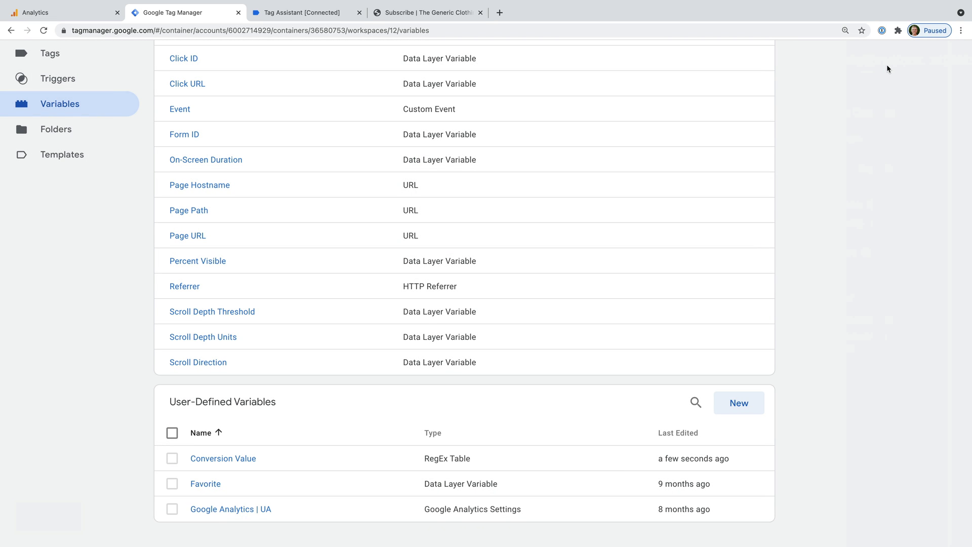
scroll(238, 118, up, 1)
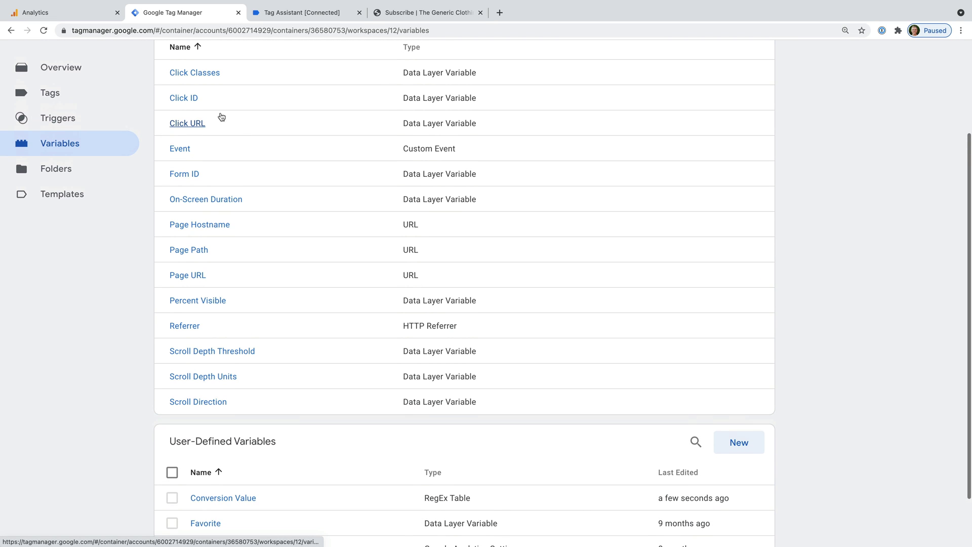
click(68, 100)
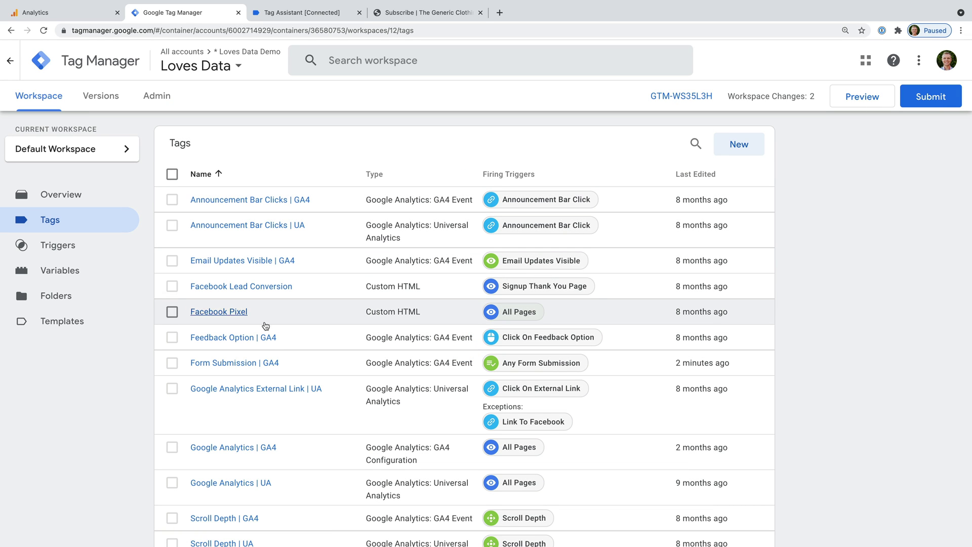
Replace the Form Submission | GA4 tag's value 50 with {{Conversion Value}} and save the tag
click(271, 363)
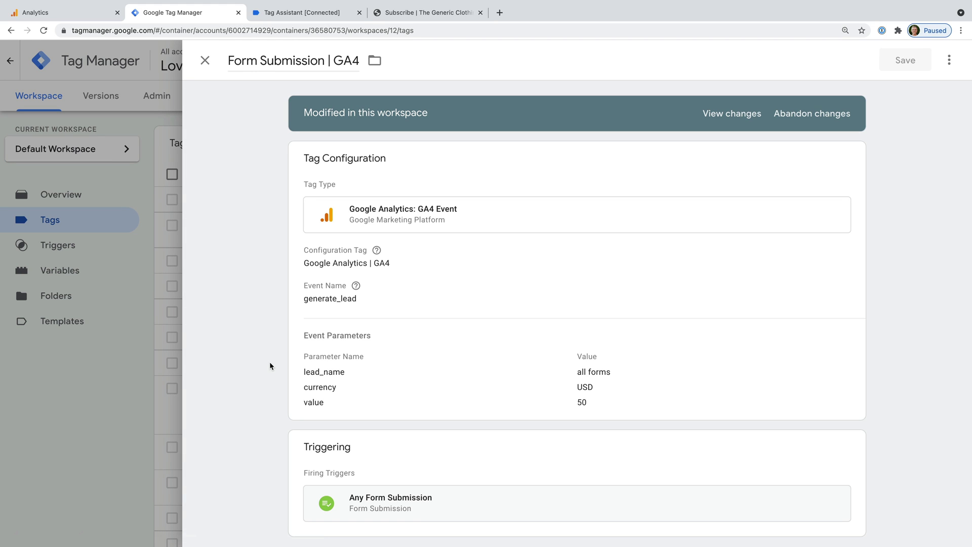
click(542, 300)
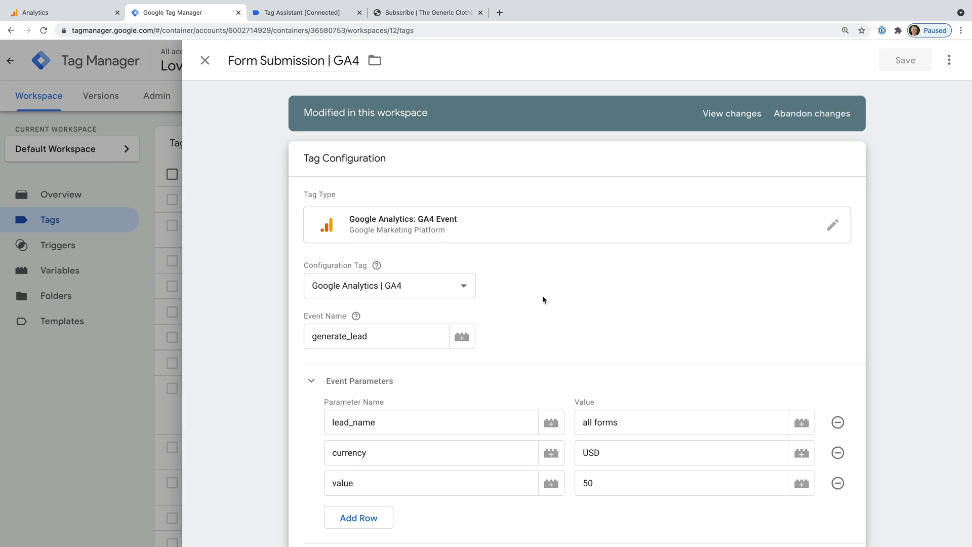
scroll(542, 299, down, 1)
scroll(555, 327, down, 1)
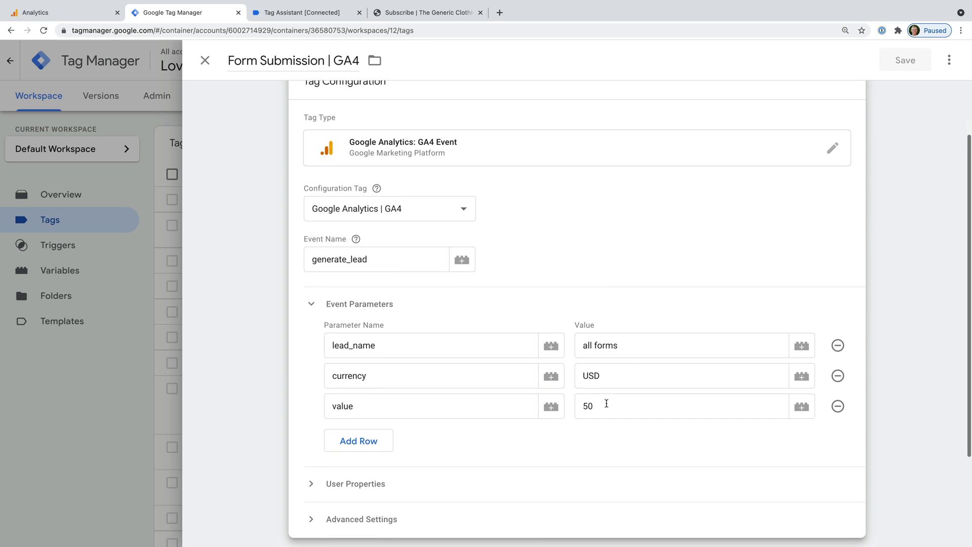
double_click(605, 406)
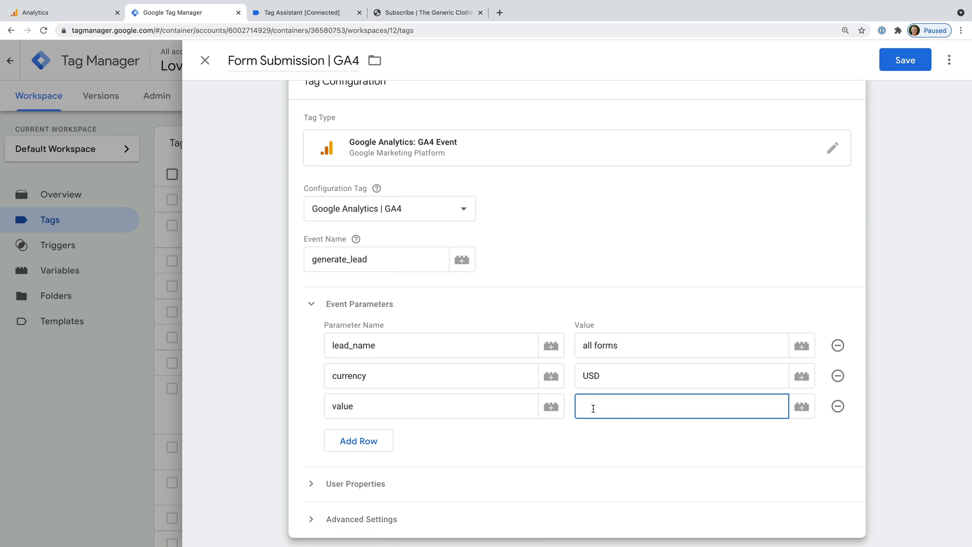
click(807, 409)
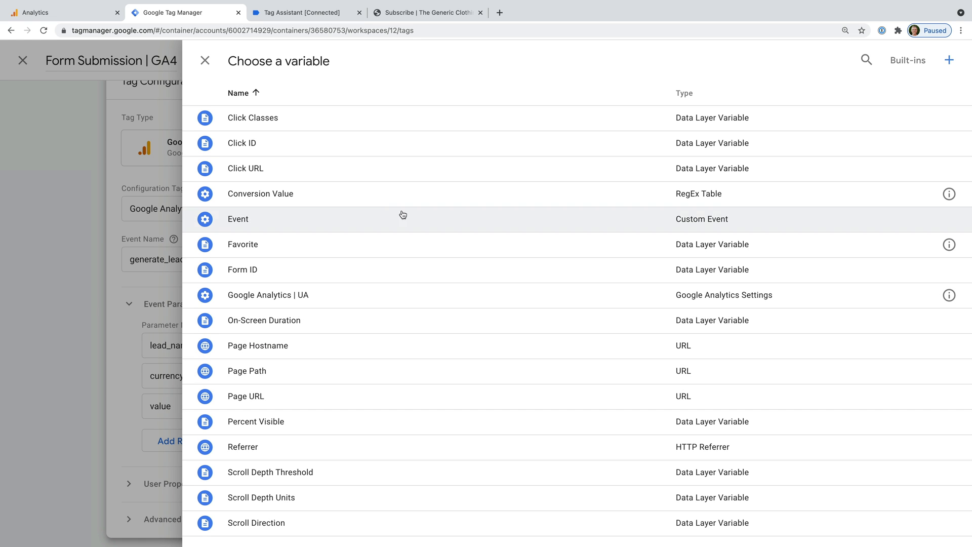
click(244, 198)
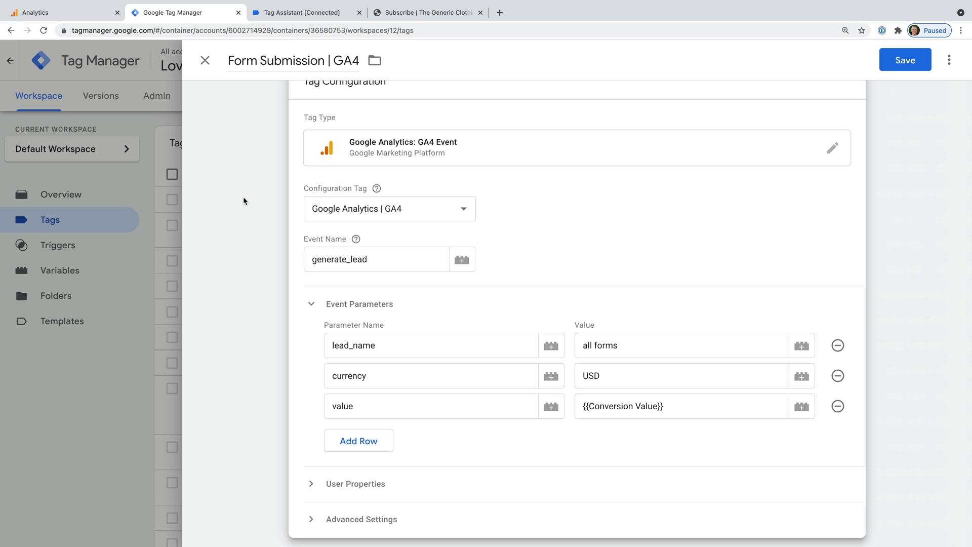
click(921, 60)
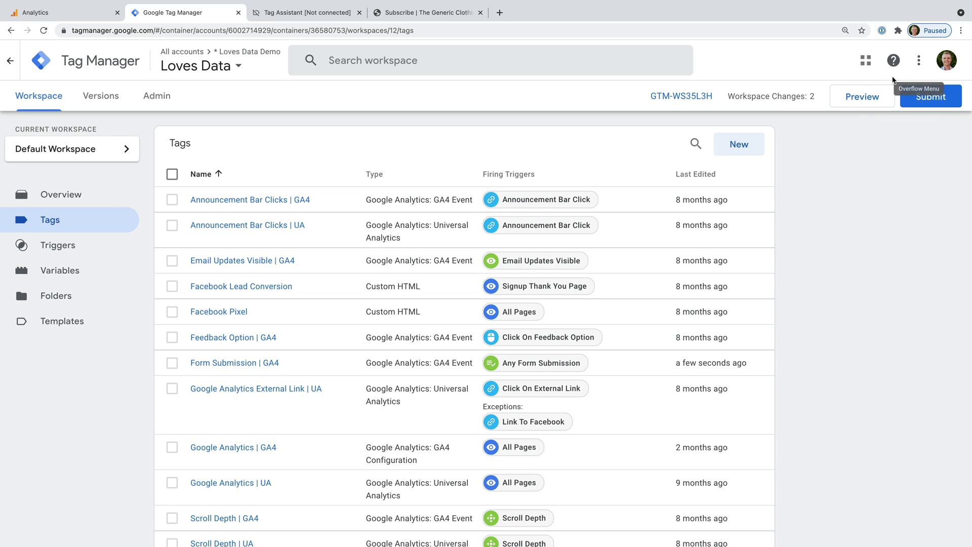
Start a Preview session and enter the subscriber's name and email on the demo home page
click(875, 96)
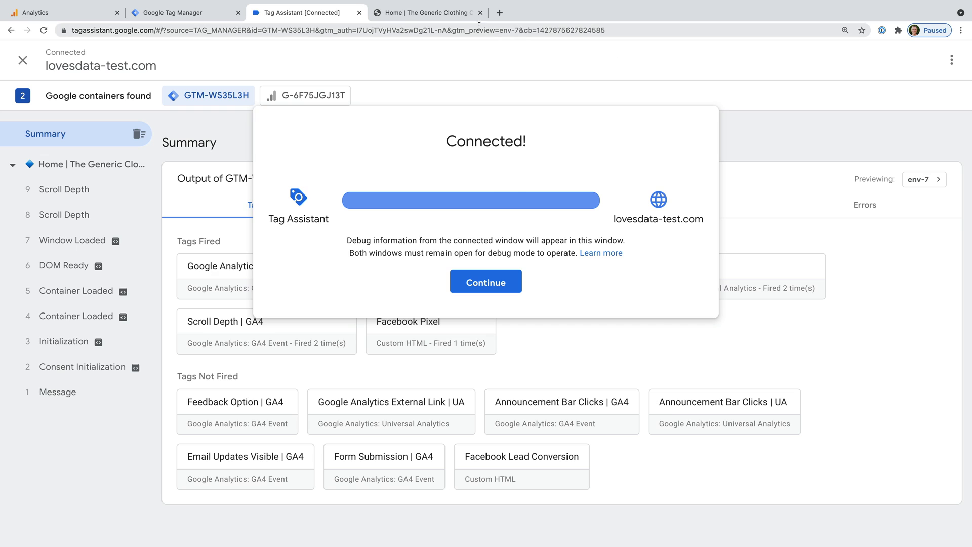
click(447, 14)
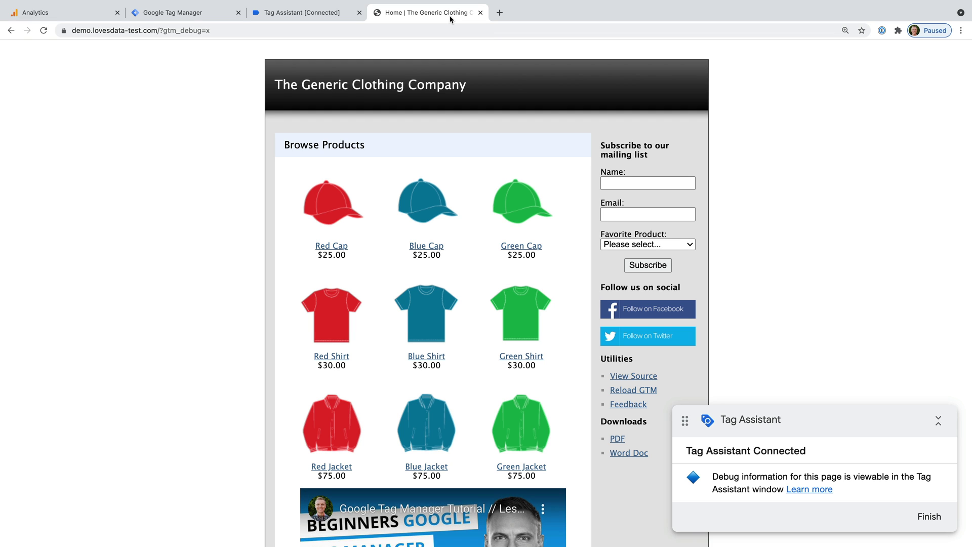
click(647, 183)
text(Benjamin)
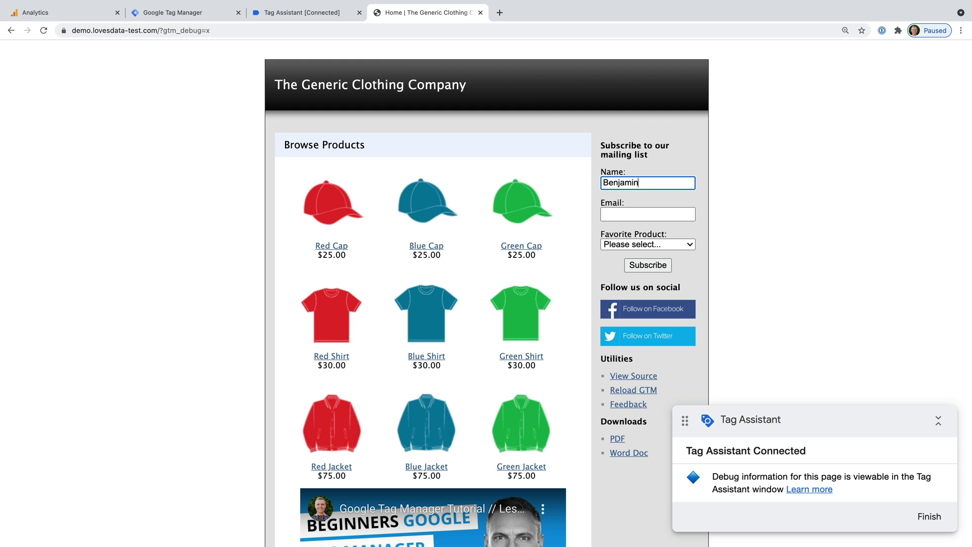
key(Tab)
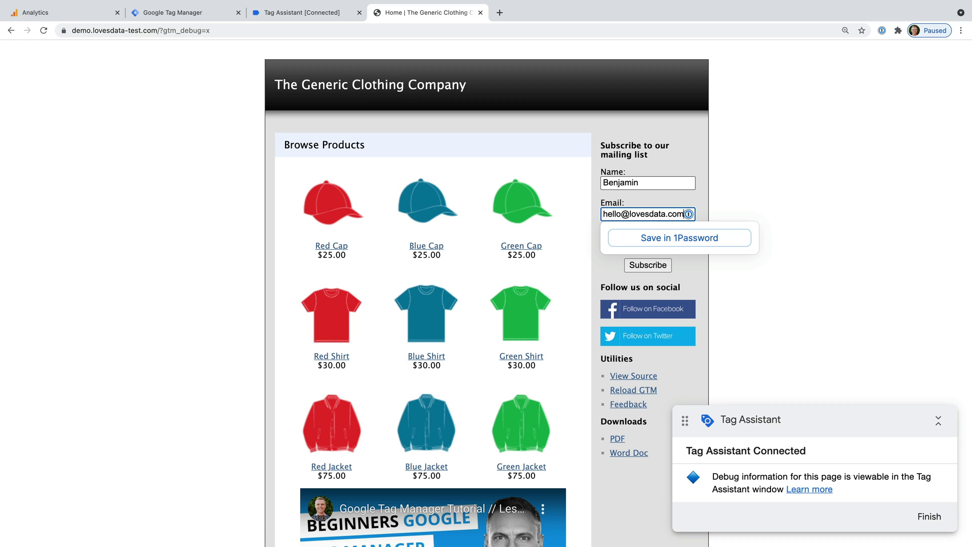
click(748, 156)
Choose Shirts as favourite product, submit the signup form, and return to Tag Assistant
click(649, 245)
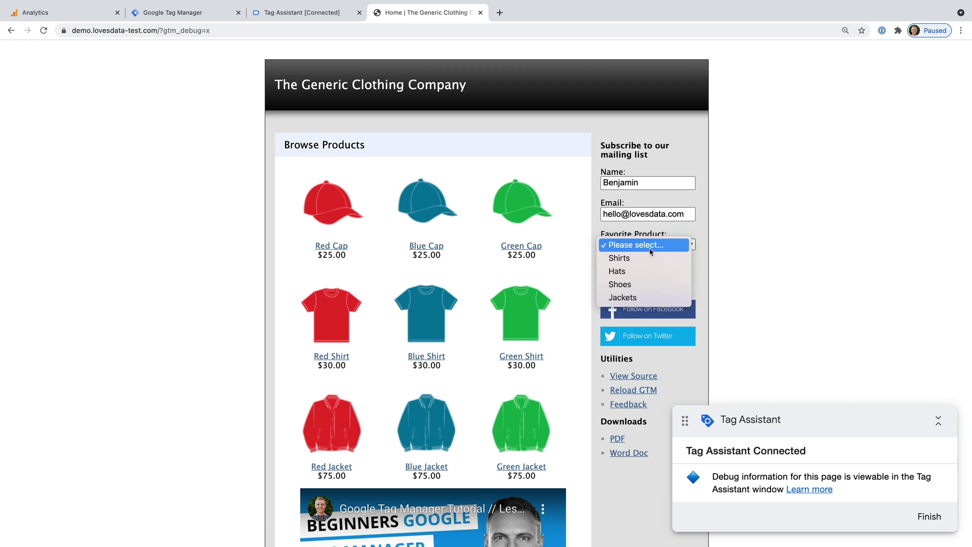
click(649, 258)
click(658, 267)
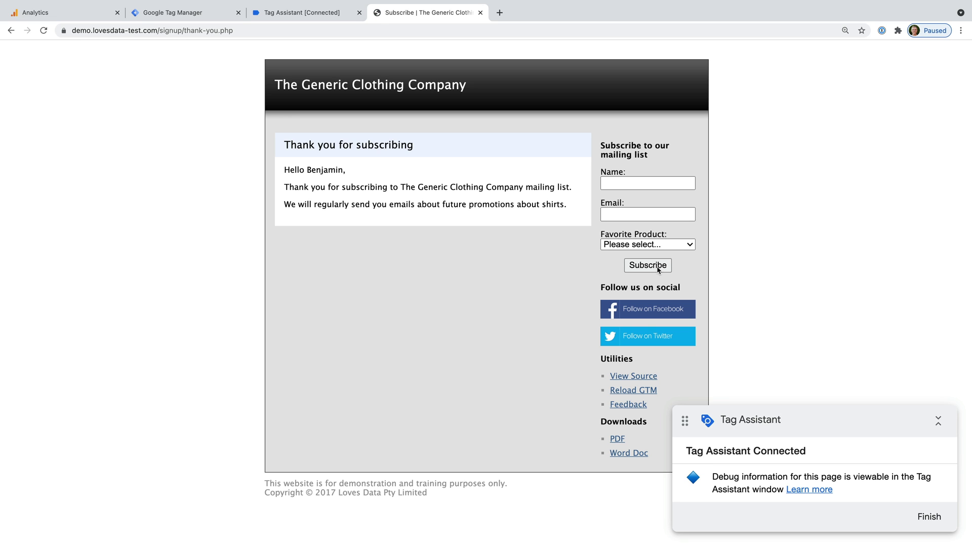
click(317, 14)
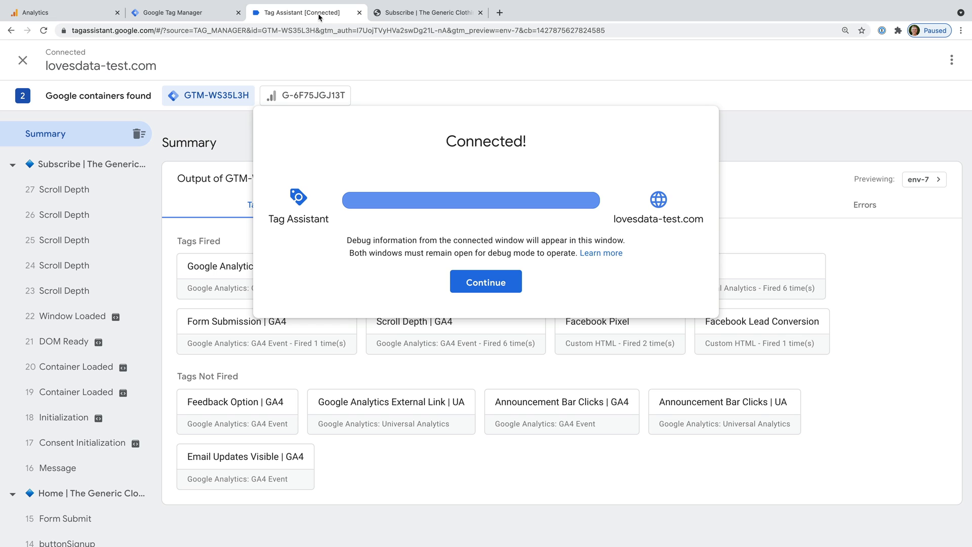
Confirm the 15 Form Submit event's Form Submission | GA4 tag sent generate_lead with value 15
click(484, 282)
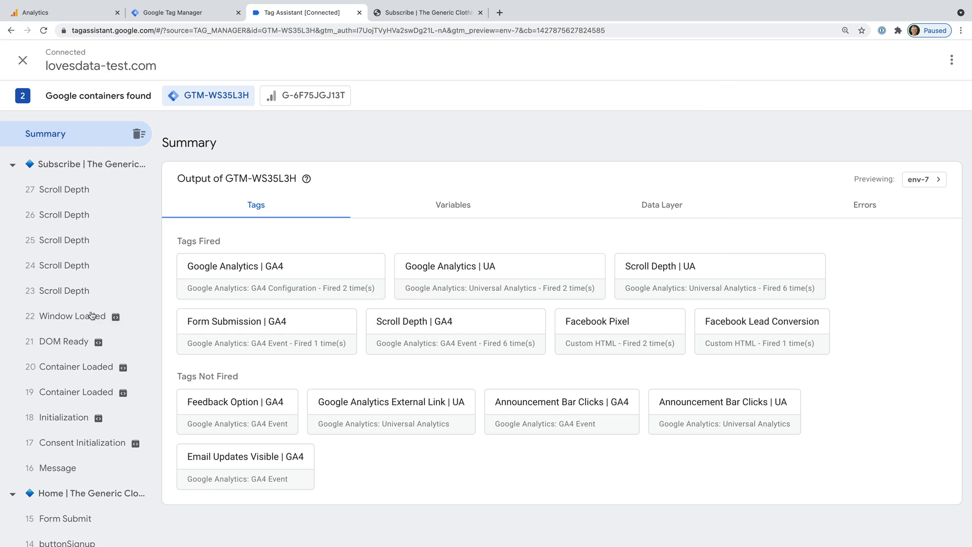
scroll(83, 318, down, 2)
click(102, 449)
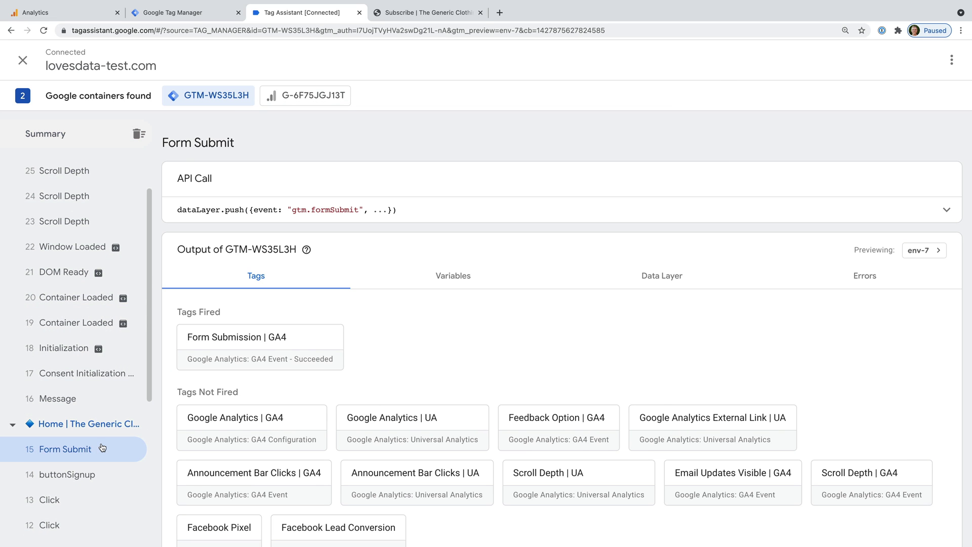
click(296, 342)
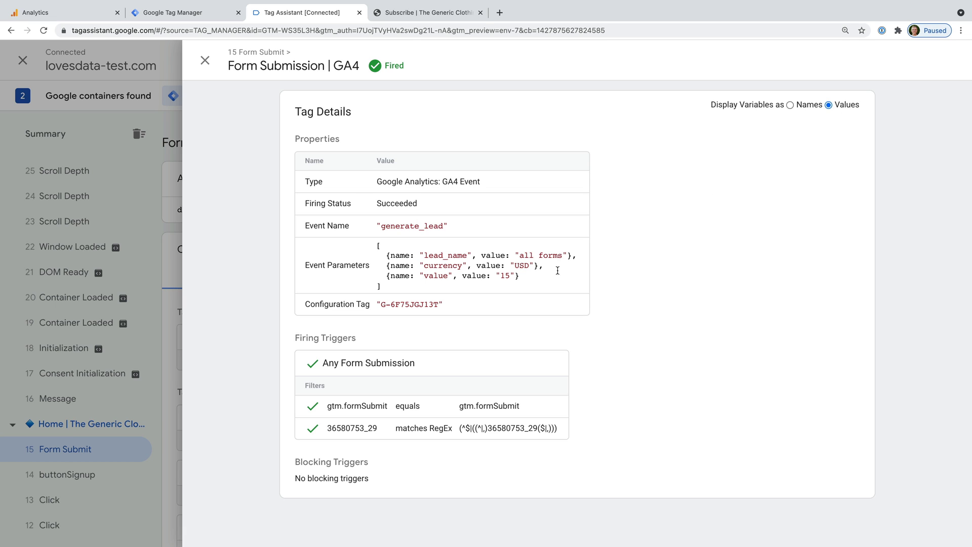
double_click(505, 275)
click(433, 14)
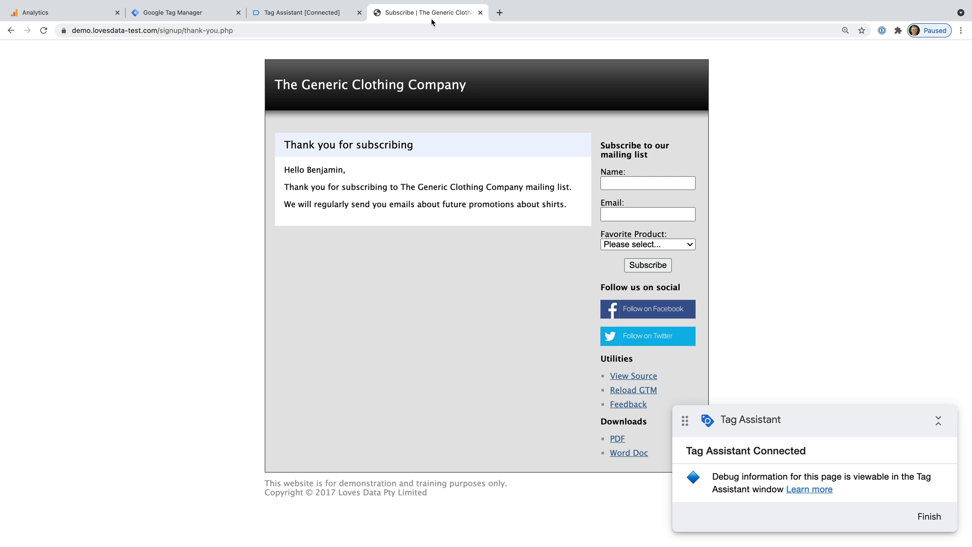
Open the Blue Cap product page and enter the subscriber's name and email
click(382, 88)
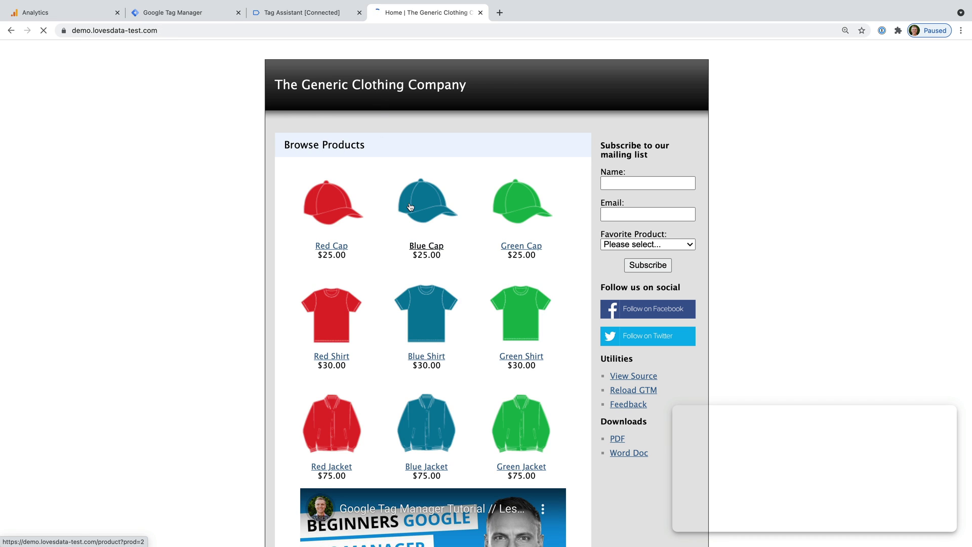
click(415, 205)
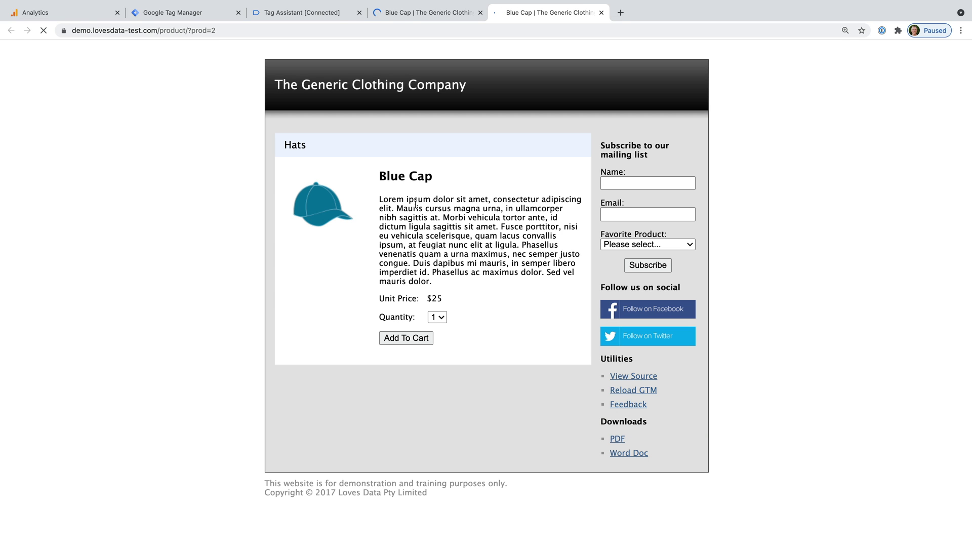
click(678, 182)
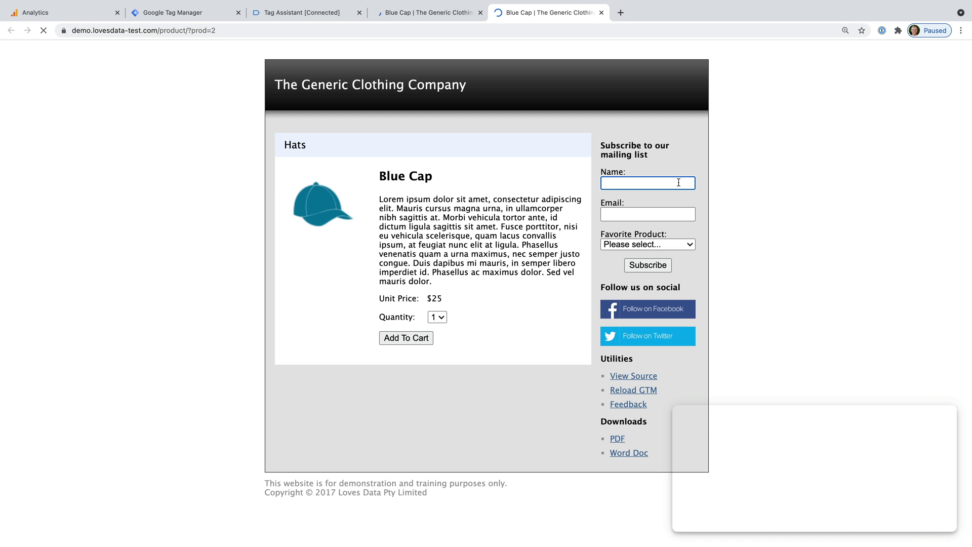
text(Benjamin)
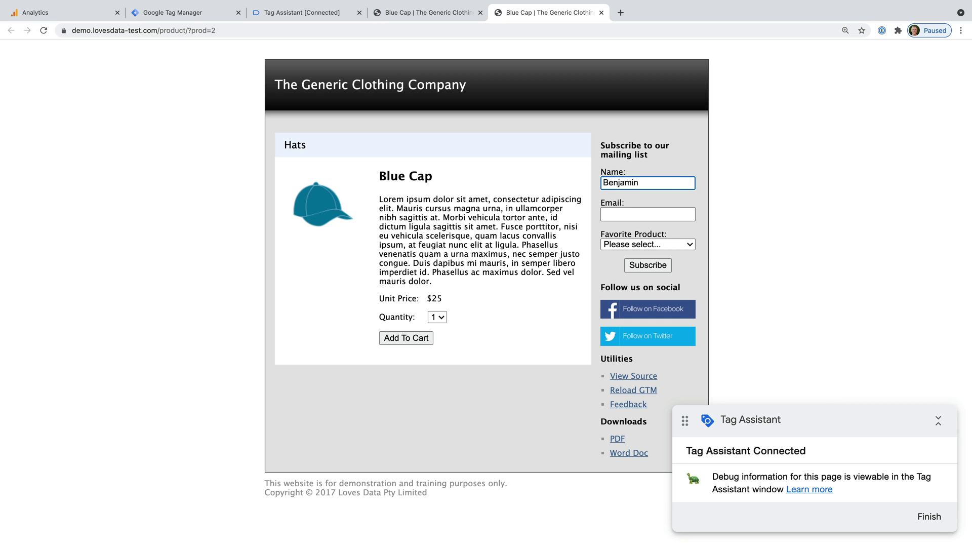
click(648, 214)
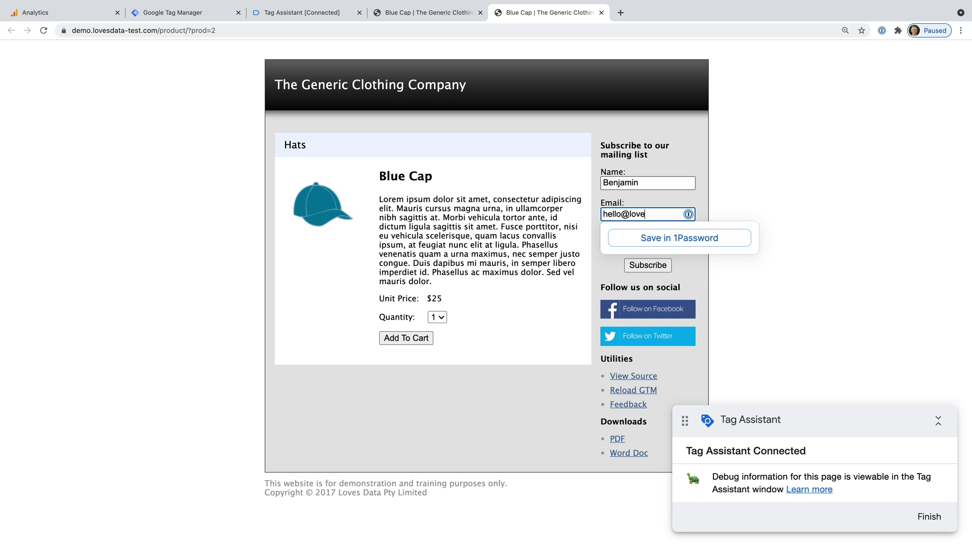
Choose Shirts, submit the signup form from Blue Cap, and return to Tag Assistant
key(Tab)
click(678, 245)
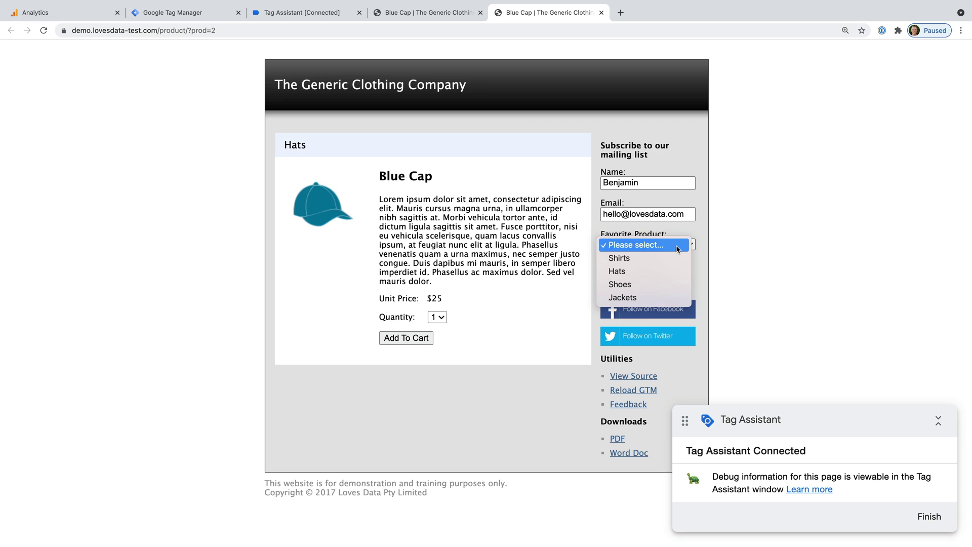
click(678, 256)
click(658, 267)
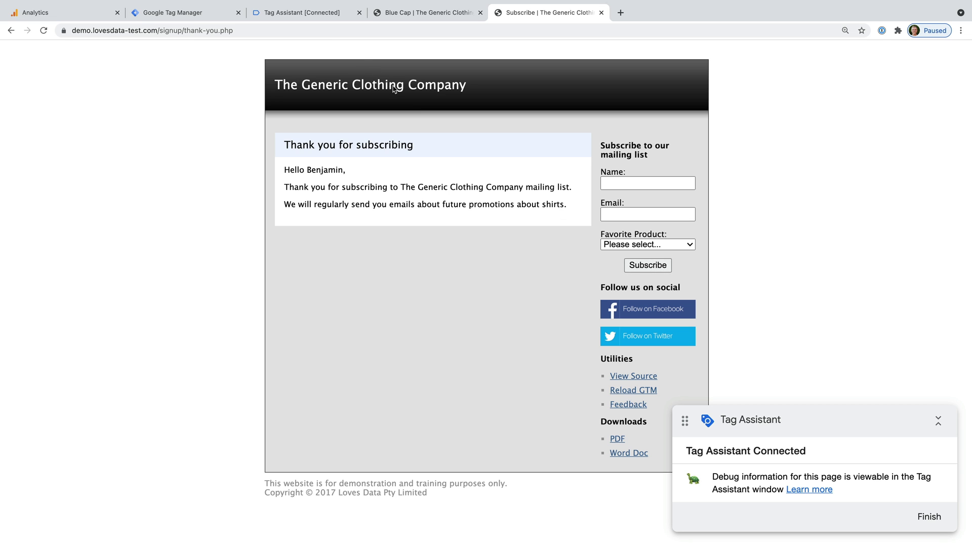
click(307, 14)
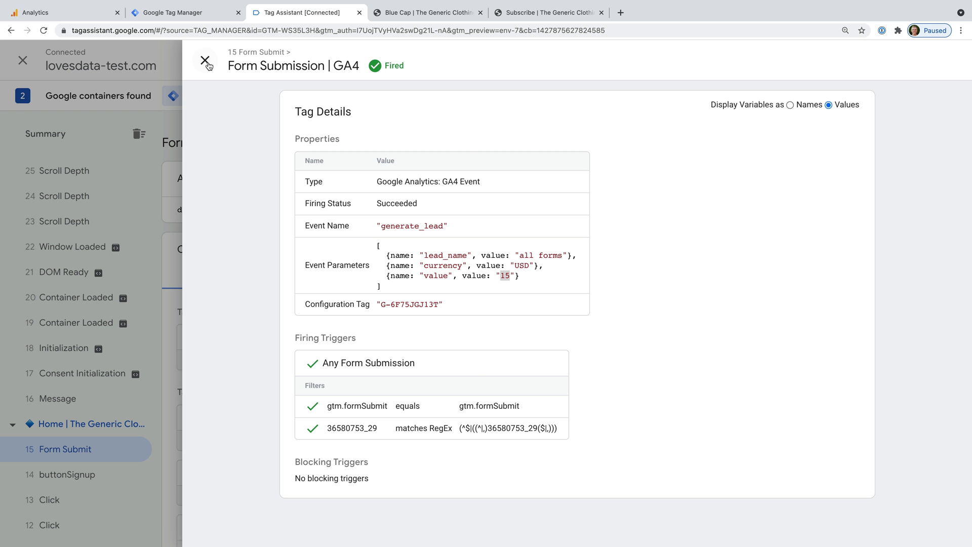
Verify the 67 Form Submit event's Form Submission | GA4 tag sent value 45
click(205, 60)
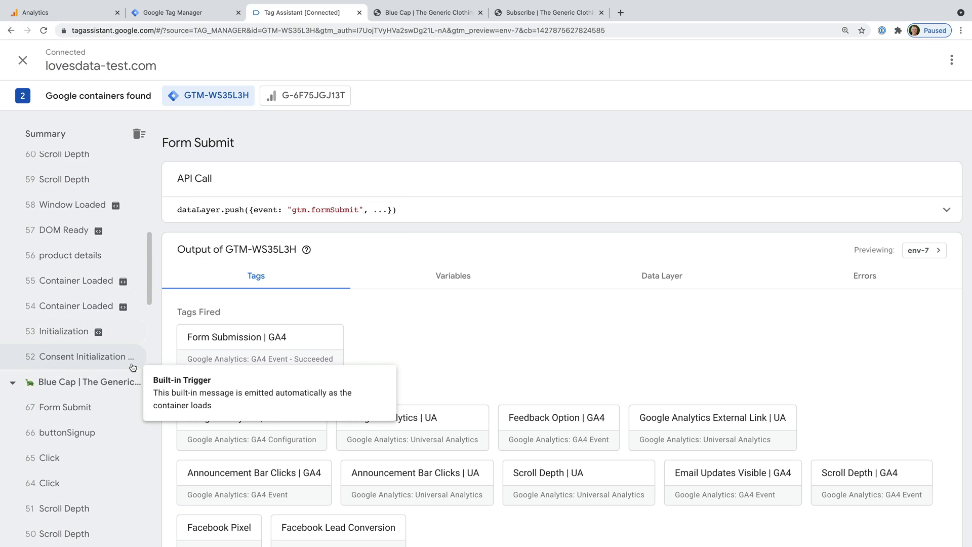
click(106, 408)
click(318, 340)
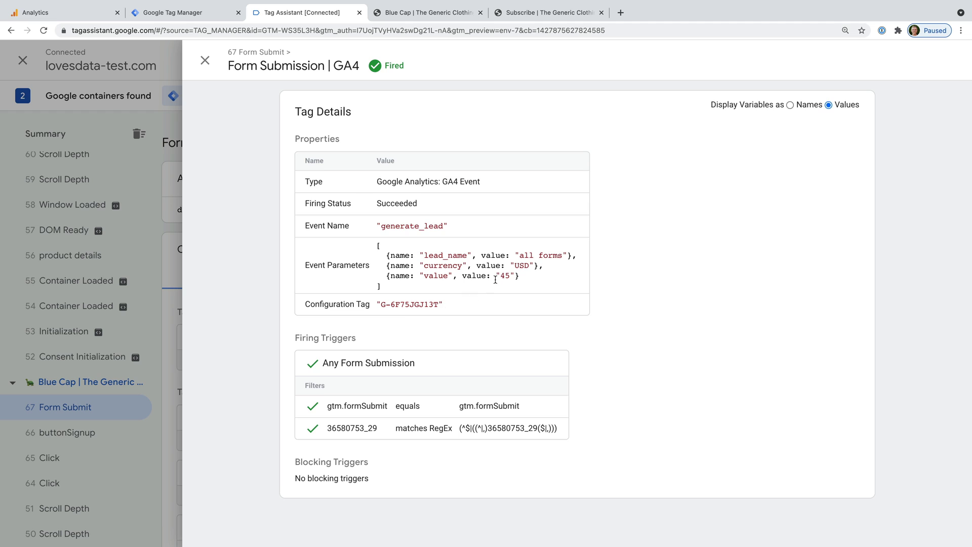
drag(500, 275, 512, 275)
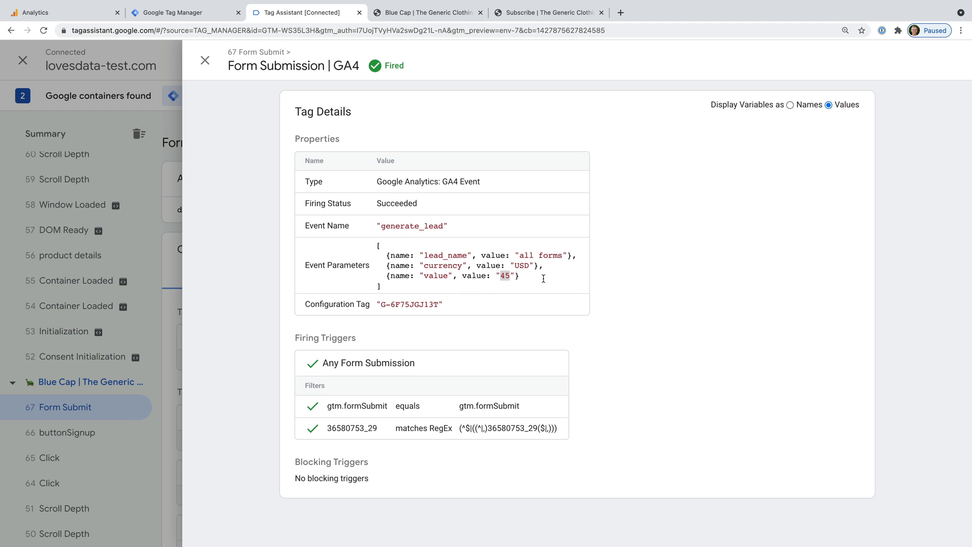